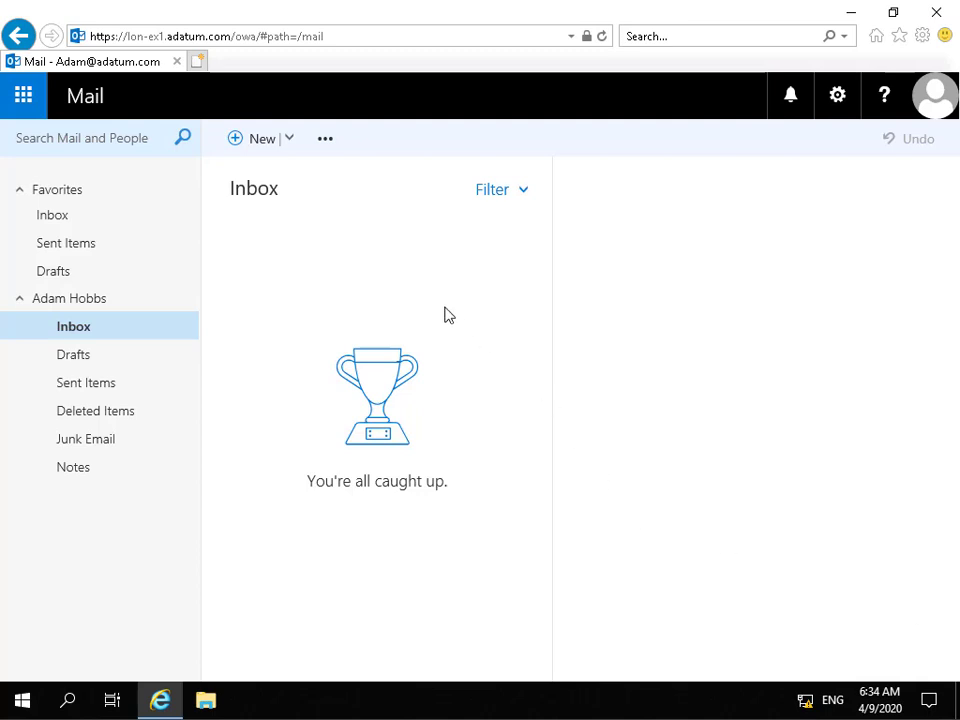
Step: Start a new mail message and look up the recipient in the directory by first name to address it
{"action": "left_click", "coordinate": [259, 143]}
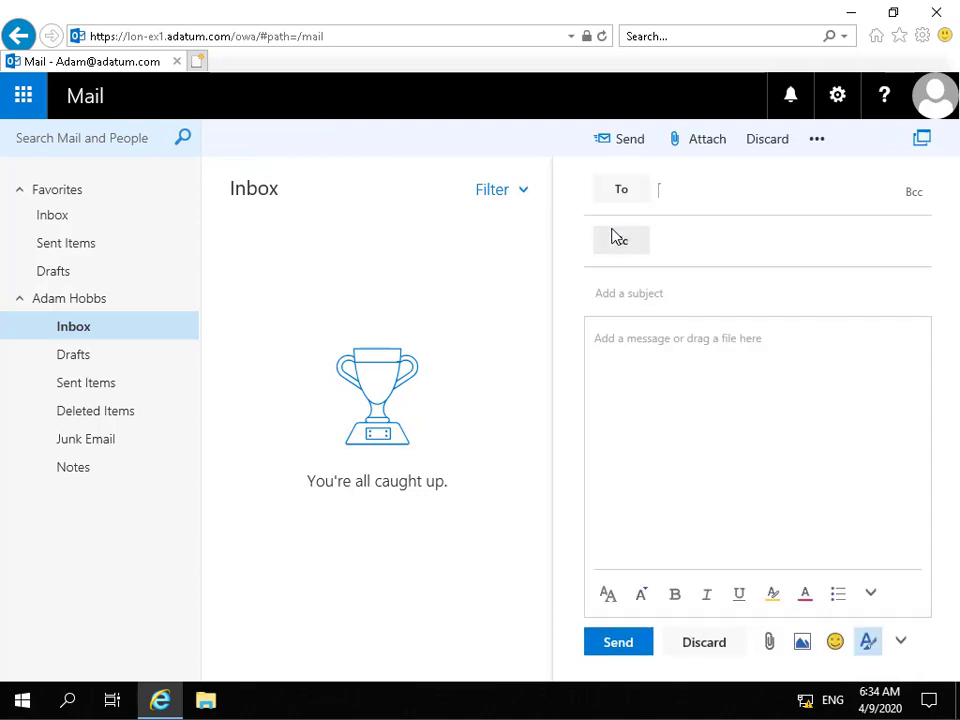
{"action": "type", "text": "beth"}
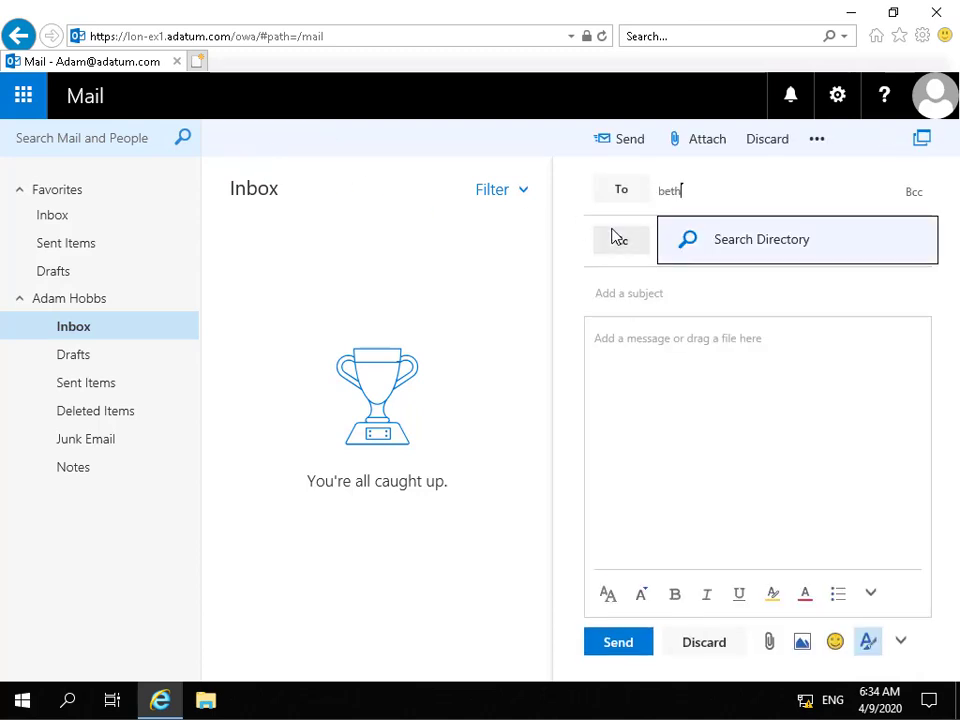
{"action": "key", "text": "Return"}
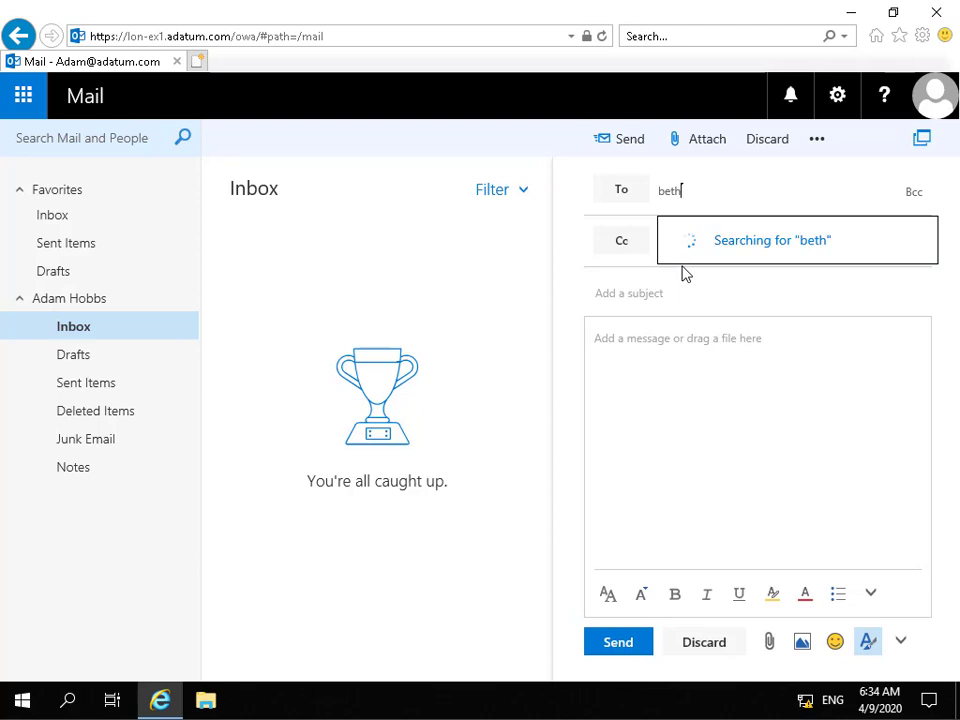
Step: Set the message subject to "Test message to" followed by the recipient's capitalized first name
{"action": "left_click", "coordinate": [640, 302]}
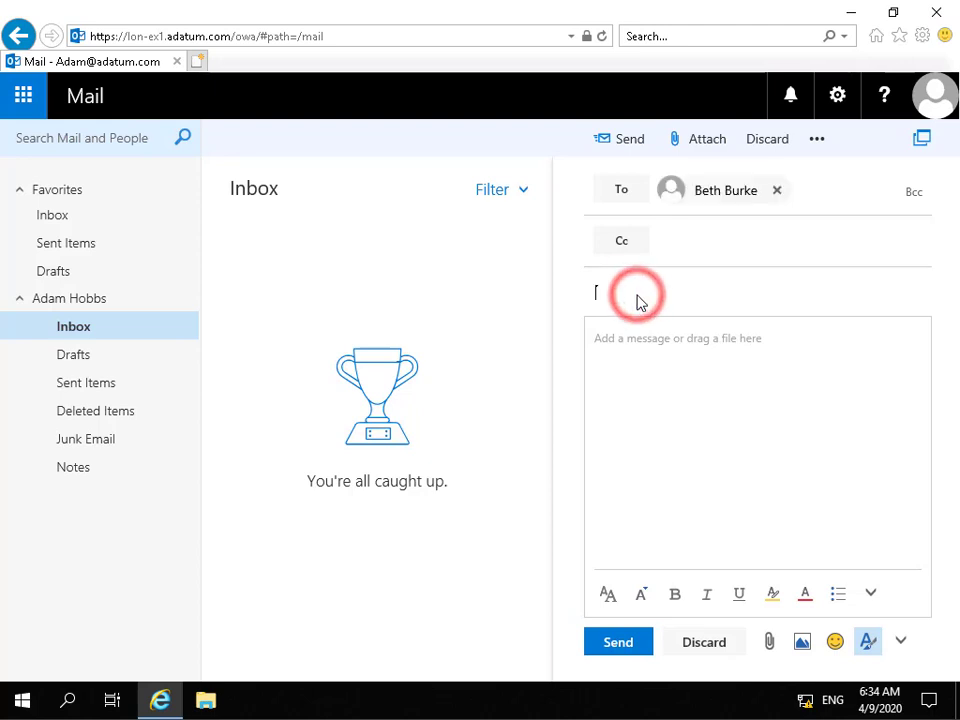
{"action": "type", "text": "Test m"}
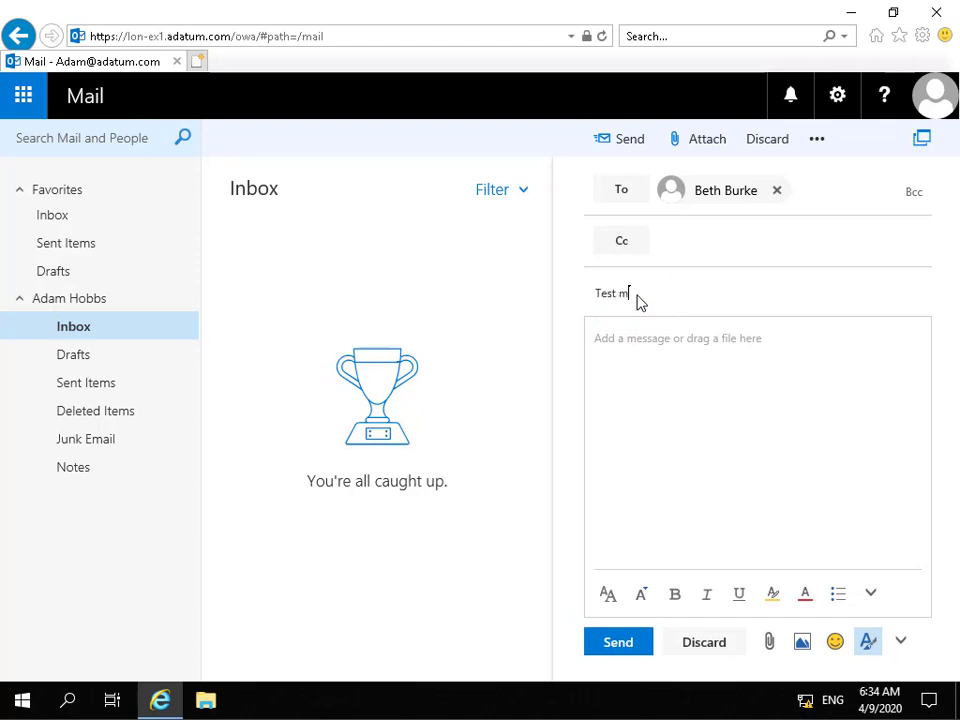
{"action": "type", "text": "essage to bet"}
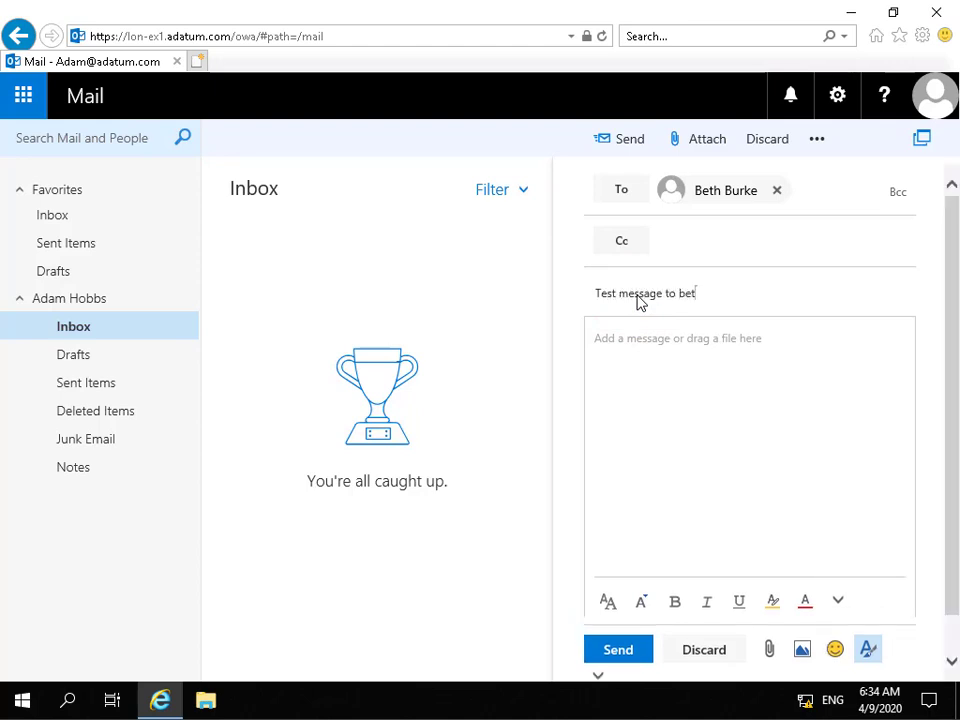
{"action": "type", "text": "h"}
{"action": "left_click", "coordinate": [684, 297]}
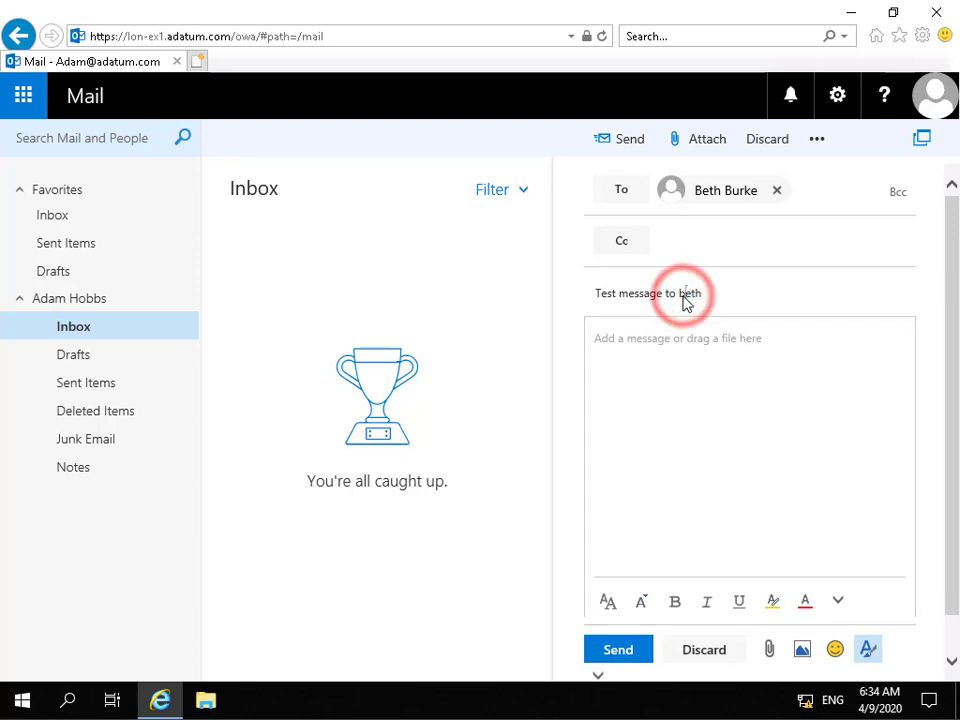
{"action": "key", "text": "BackSpace"}
{"action": "type", "text": "B"}
Step: Write "Hello" and the recipient's first name as the message body and send the message
{"action": "left_click", "coordinate": [675, 343]}
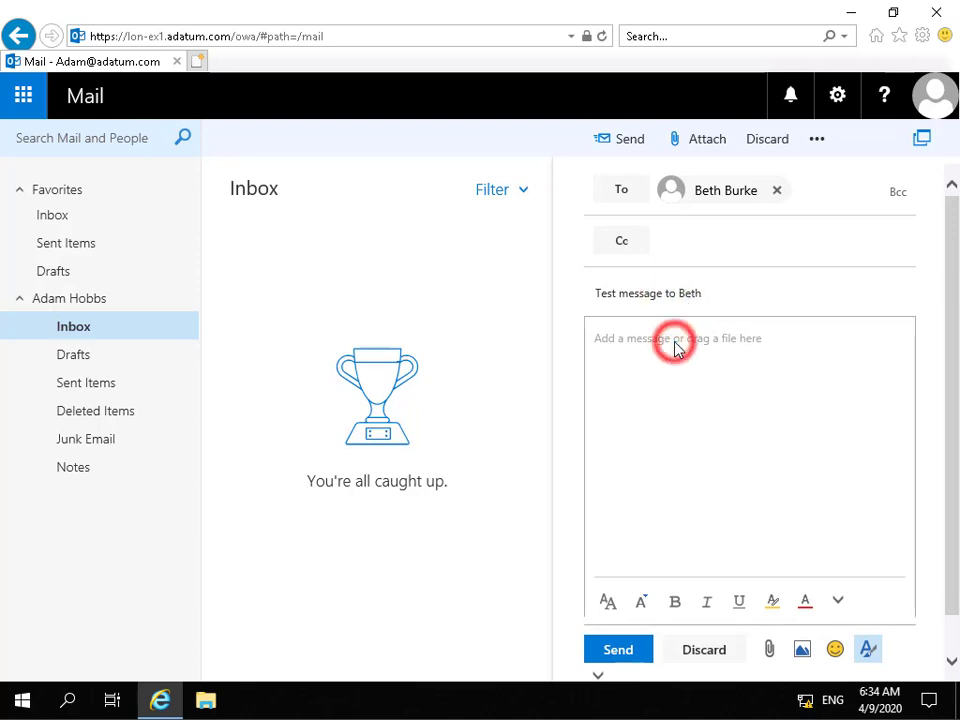
{"action": "type", "text": "Hello Beth"}
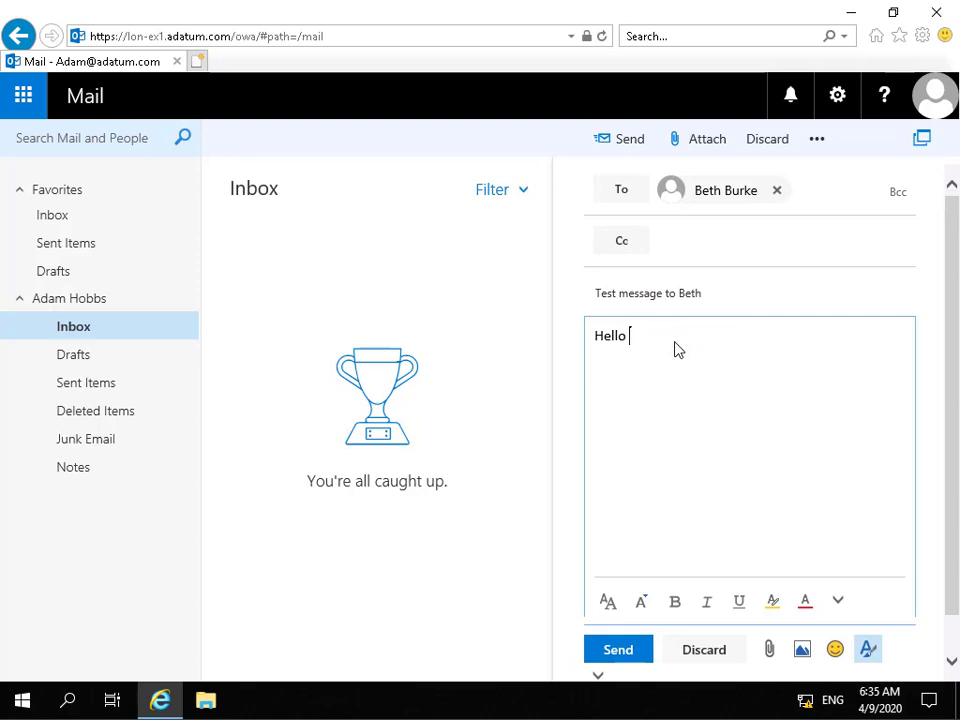
{"action": "left_click", "coordinate": [615, 650]}
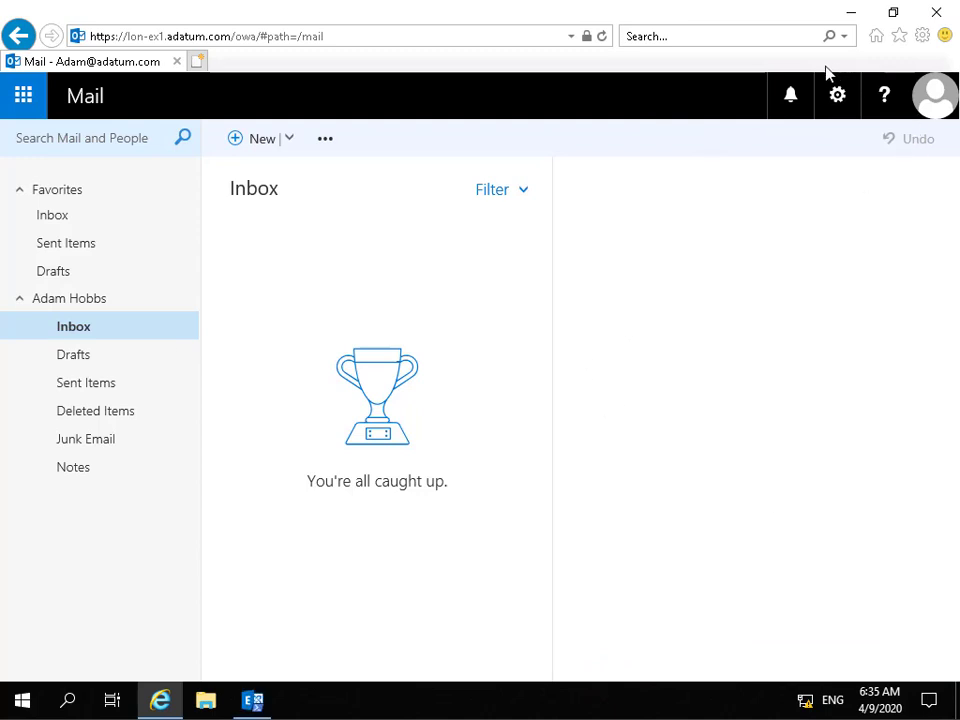
Step: Restart the browser and sign in to Outlook on the web as the message's recipient, declining password storage for the site
{"action": "left_click", "coordinate": [934, 12]}
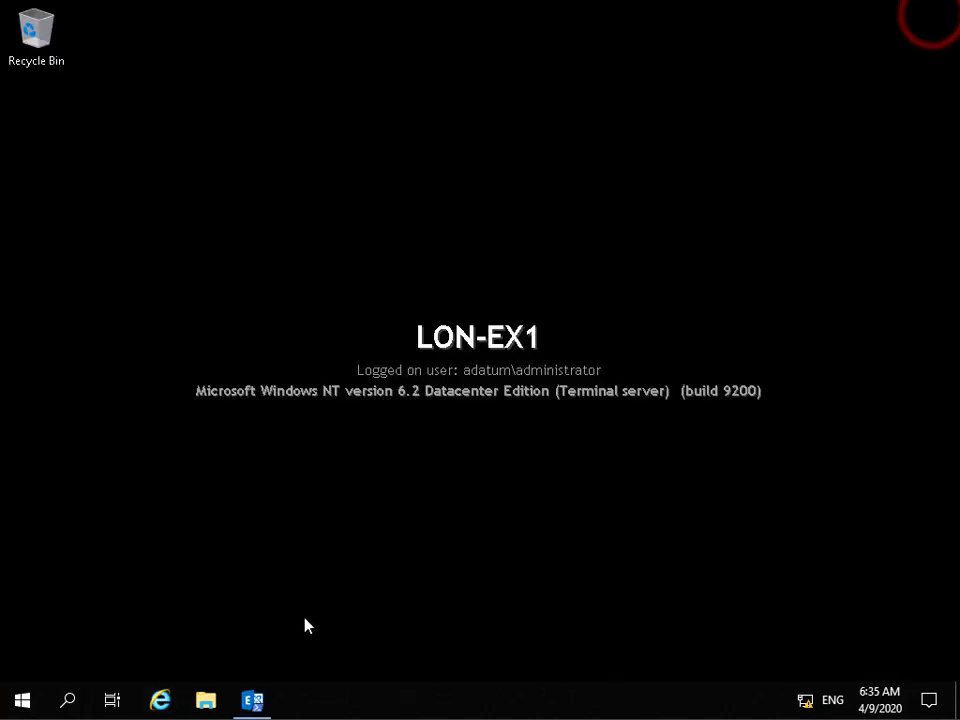
{"action": "left_click", "coordinate": [160, 700]}
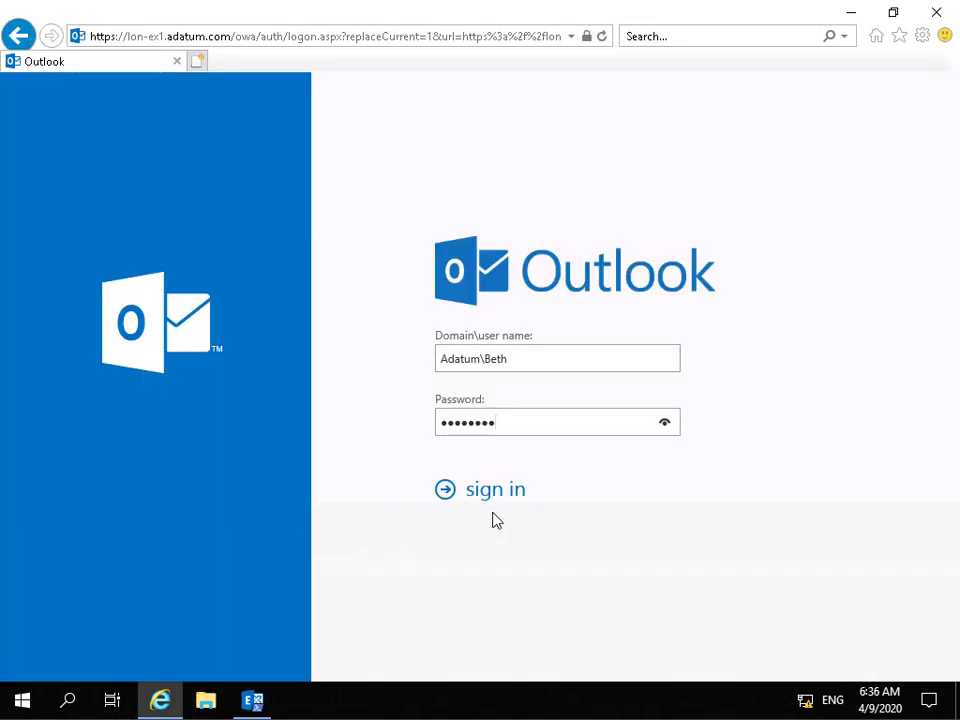
{"action": "left_click", "coordinate": [486, 495]}
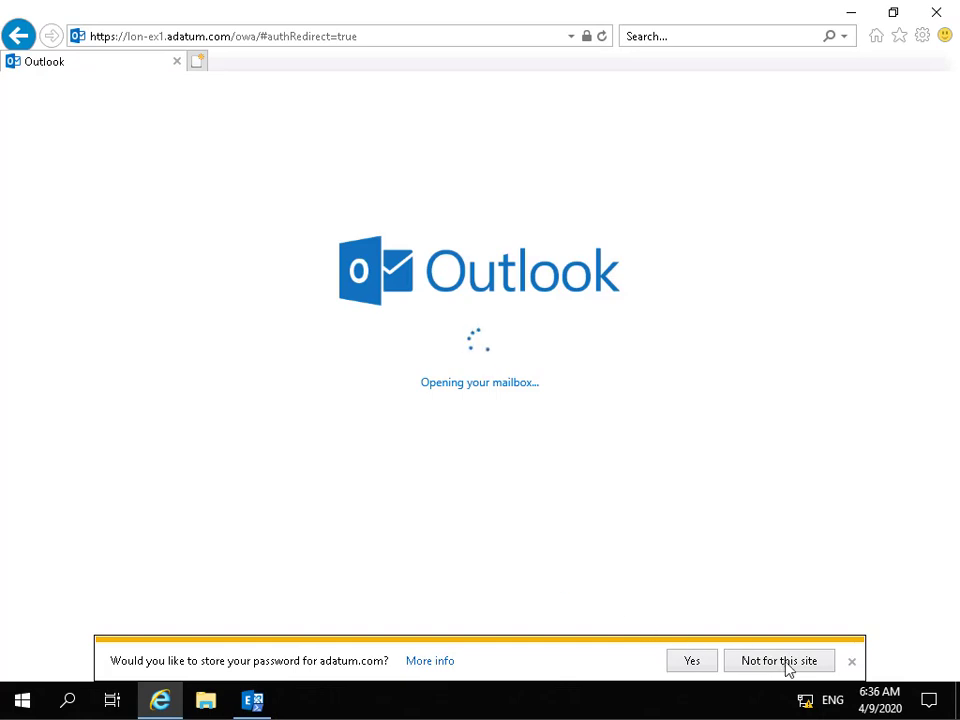
{"action": "left_click", "coordinate": [786, 663]}
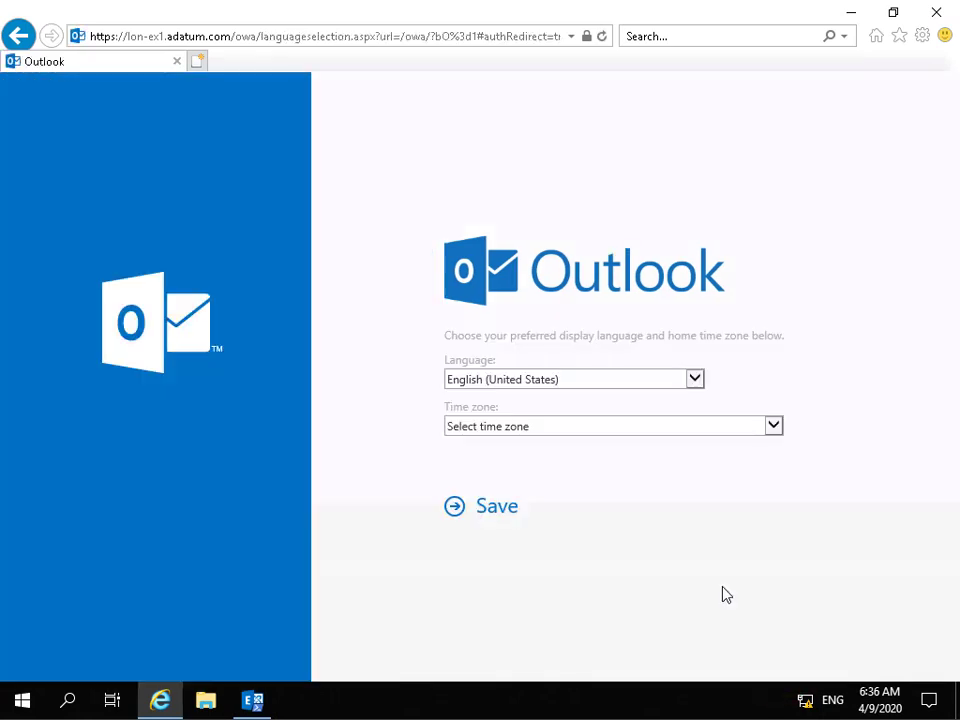
Step: Set the mailbox's time zone to (UTC-08:00) Pacific Time (US & Canada) and save the regional settings
{"action": "left_click", "coordinate": [529, 428]}
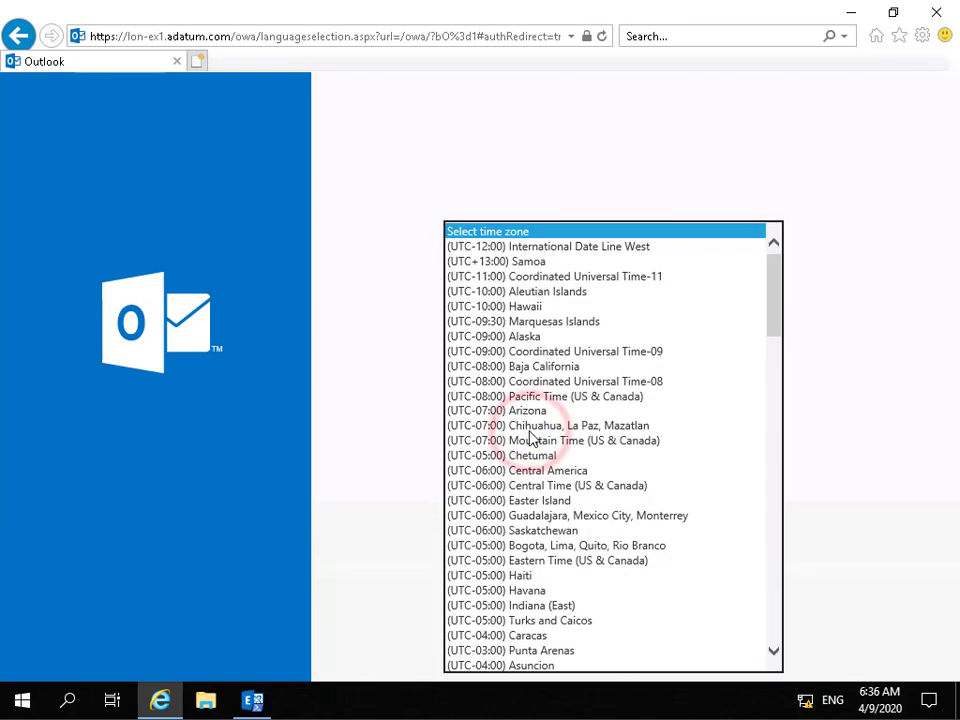
{"action": "left_click", "coordinate": [536, 397]}
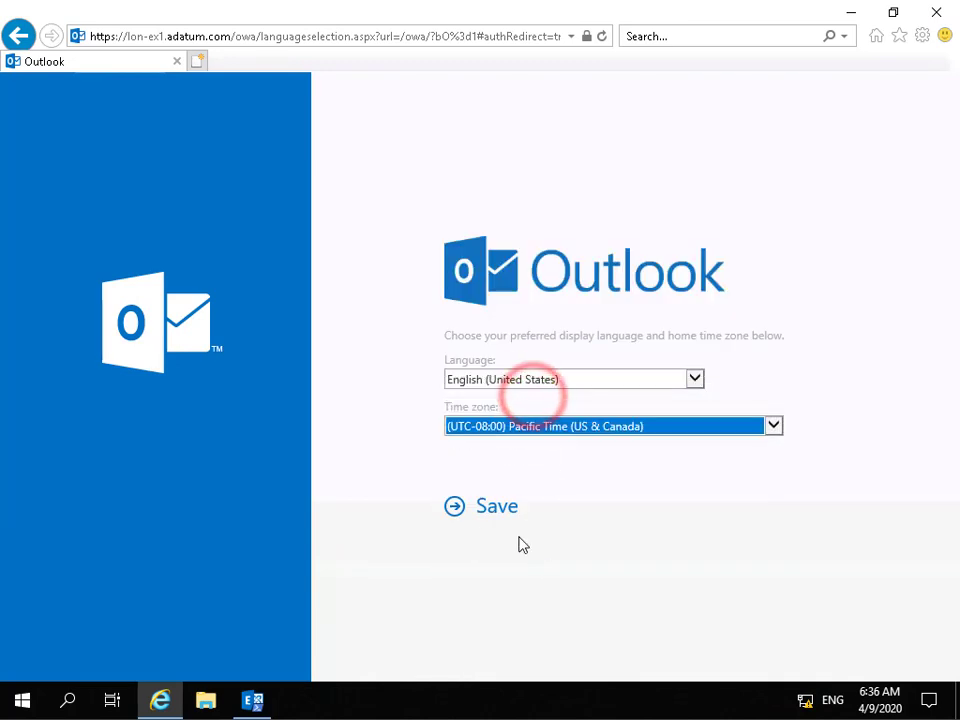
{"action": "left_click", "coordinate": [478, 507]}
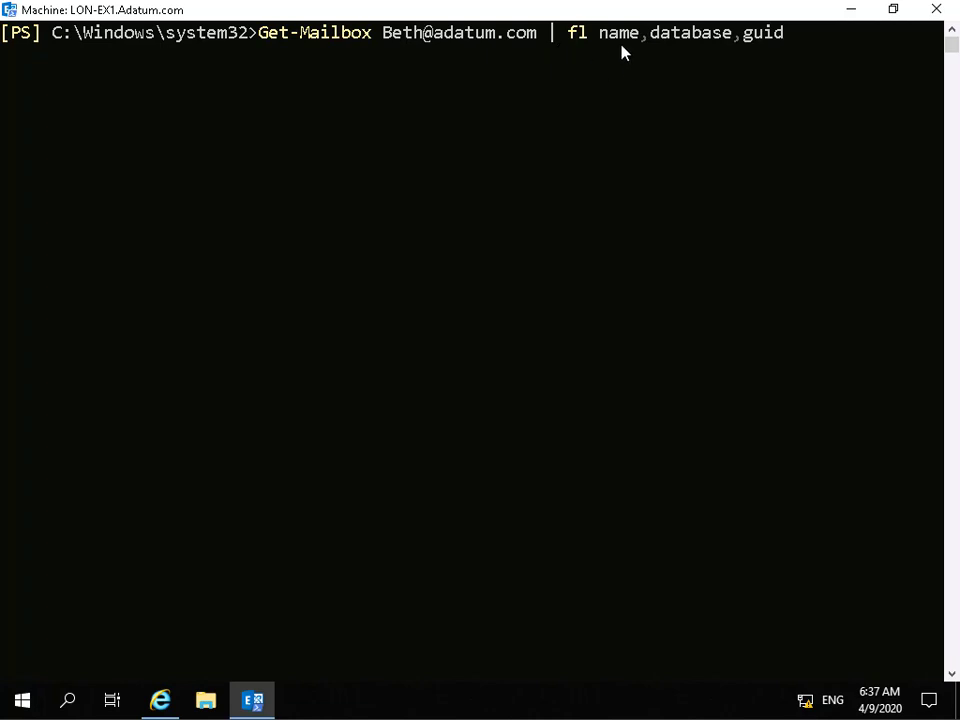
Step: Run Get-Mailbox in the Exchange Management Shell for the recipient's e-mail address, piped to fl name,database,guid, and minimize the shell
{"action": "left_click", "coordinate": [826, 69]}
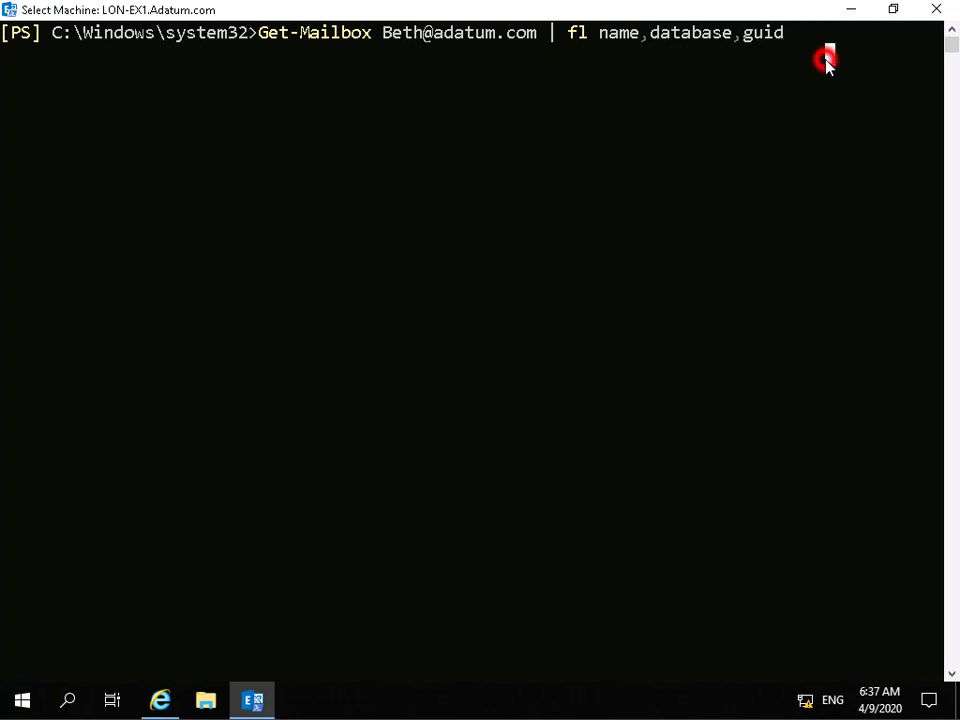
{"action": "key", "text": "Escape"}
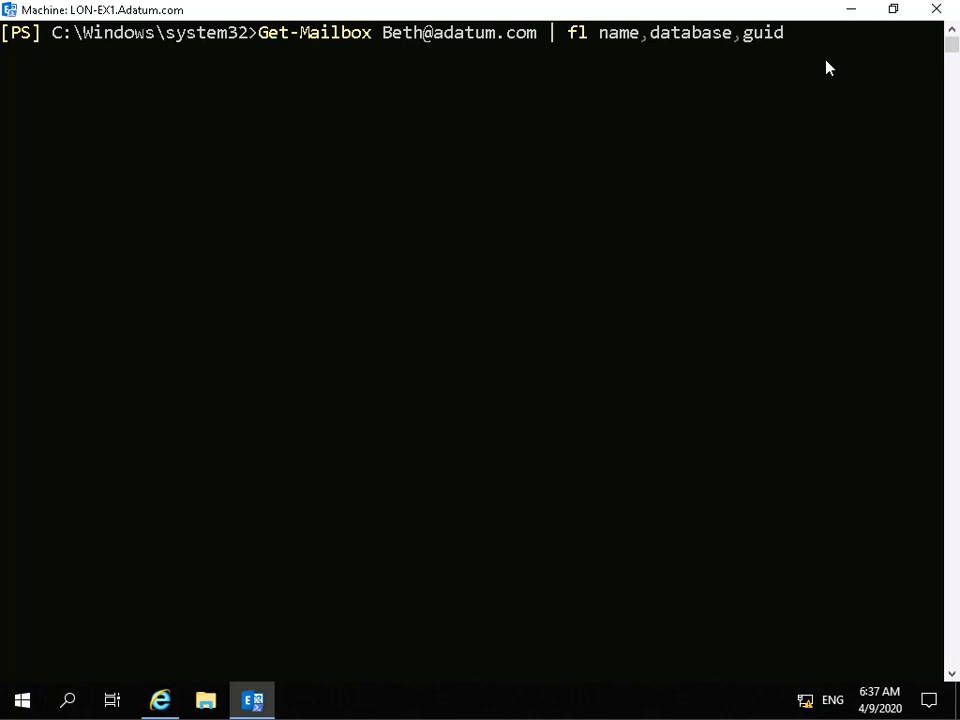
{"action": "key", "text": "Return"}
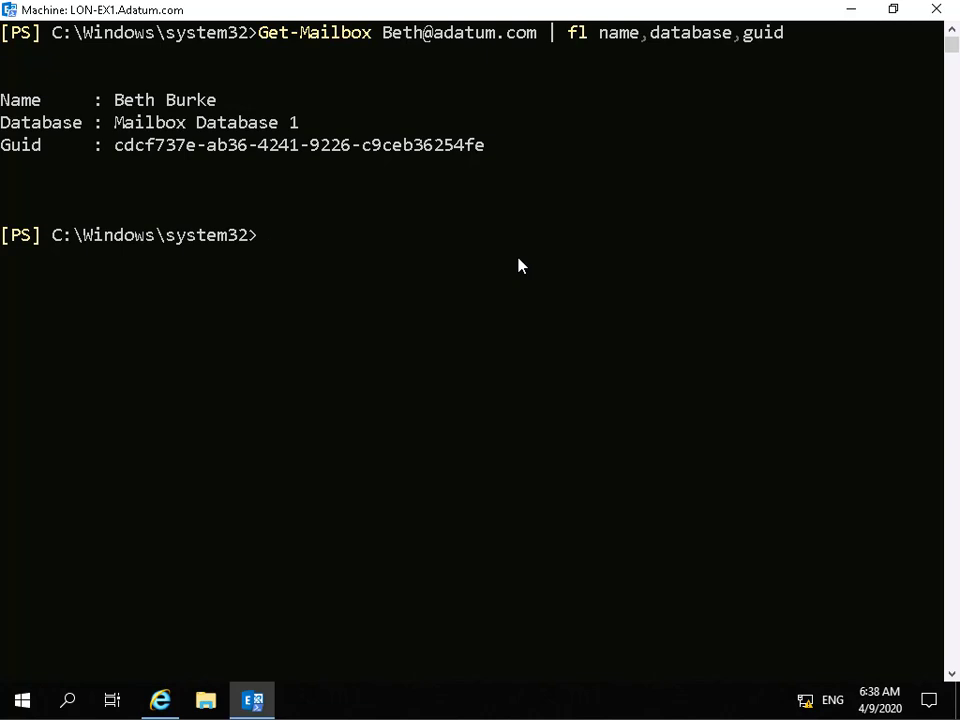
{"action": "left_click", "coordinate": [850, 10]}
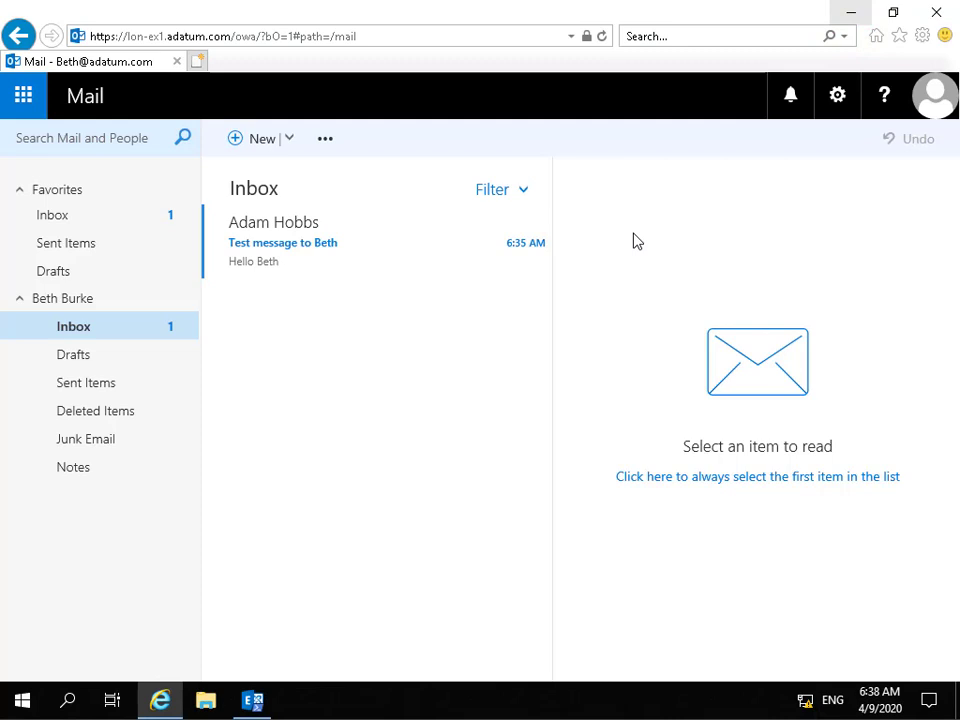
Step: Switch to Server Manager and start the Add Roles and Features Wizard
{"action": "left_click", "coordinate": [25, 698]}
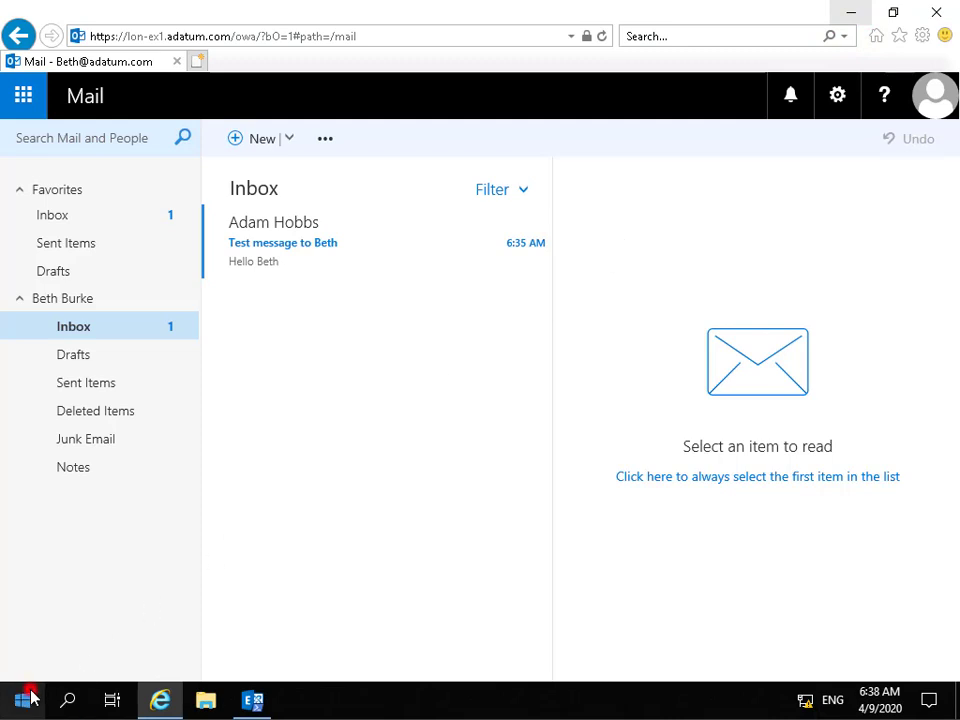
{"action": "left_click", "coordinate": [369, 215]}
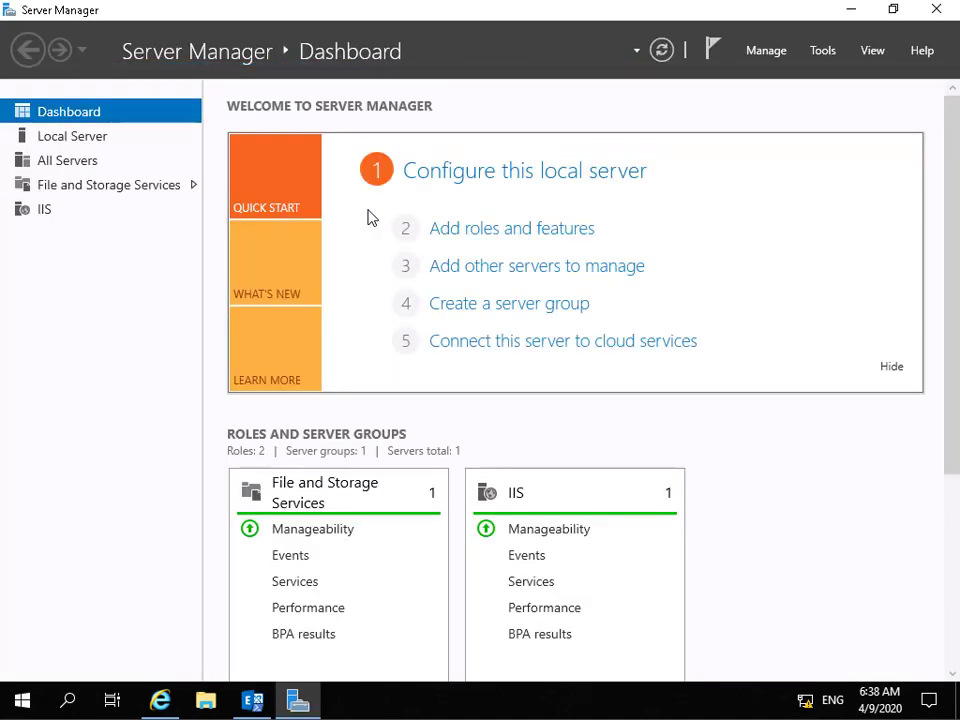
{"action": "left_click", "coordinate": [484, 233]}
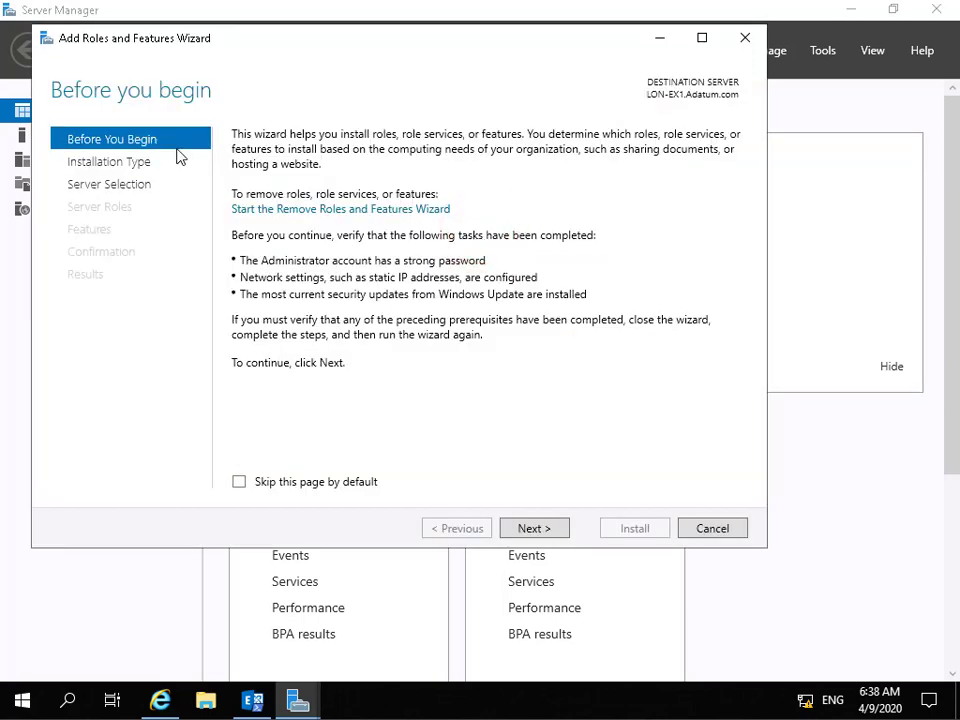
Step: Choose a role-based or feature-based installation on LON-EX1.Adatum.com and proceed to feature selection without adding any server roles
{"action": "left_click", "coordinate": [525, 532]}
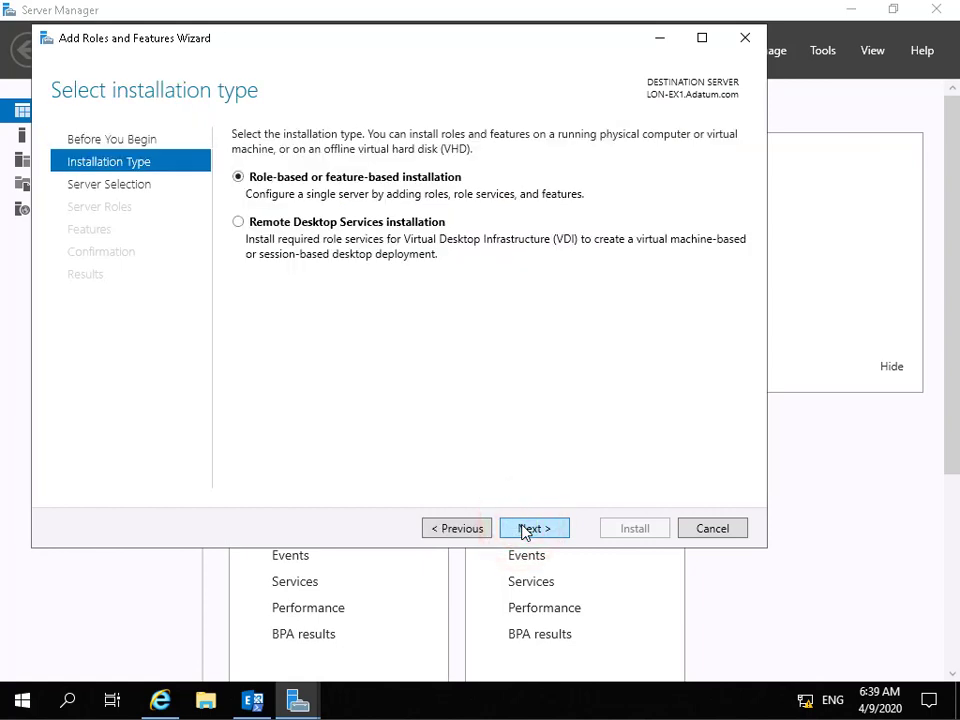
{"action": "left_click", "coordinate": [525, 530]}
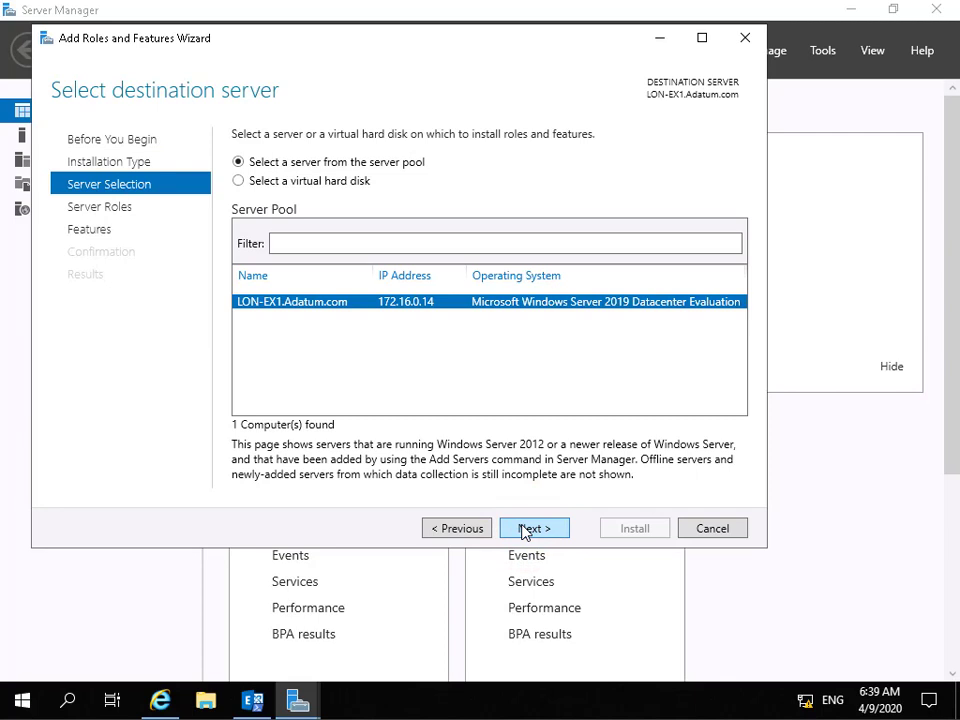
{"action": "left_click", "coordinate": [525, 530]}
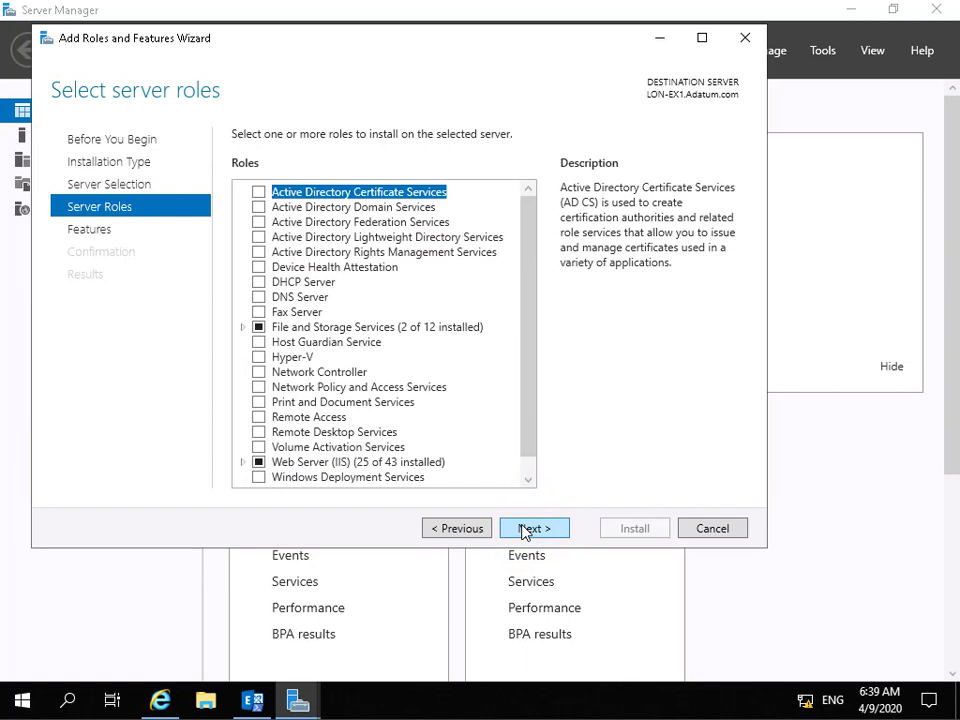
{"action": "left_click", "coordinate": [524, 530]}
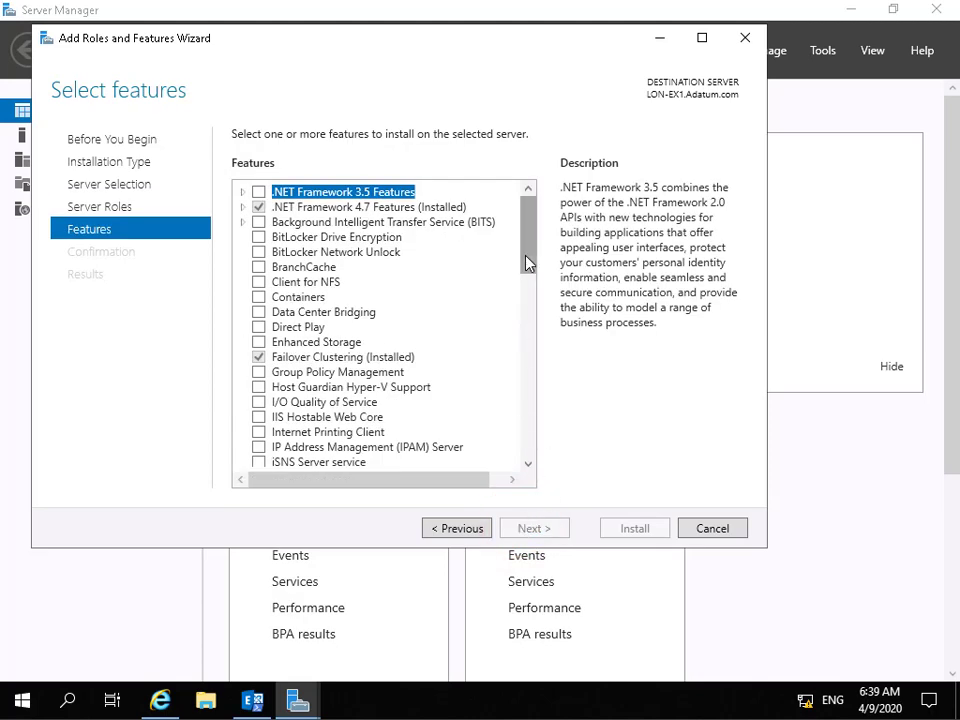
Step: Select the Windows Server Backup feature, install it without automatic restart, and close the wizard once installation finishes
{"action": "left_click_drag", "start_coordinate": [527, 263], "coordinate": [315, 429]}
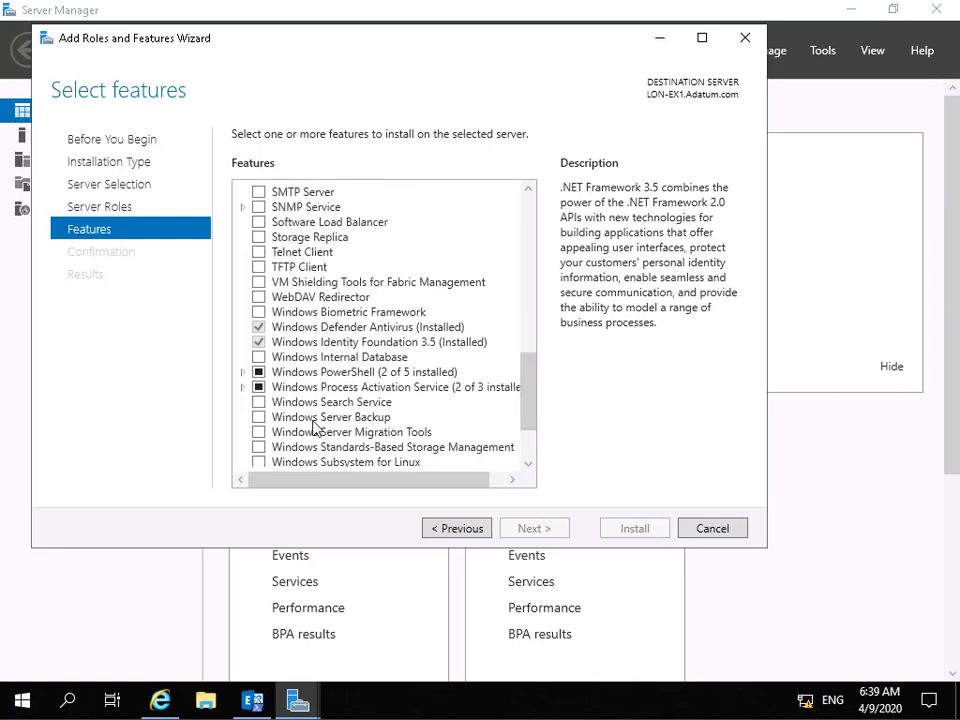
{"action": "left_click", "coordinate": [256, 419]}
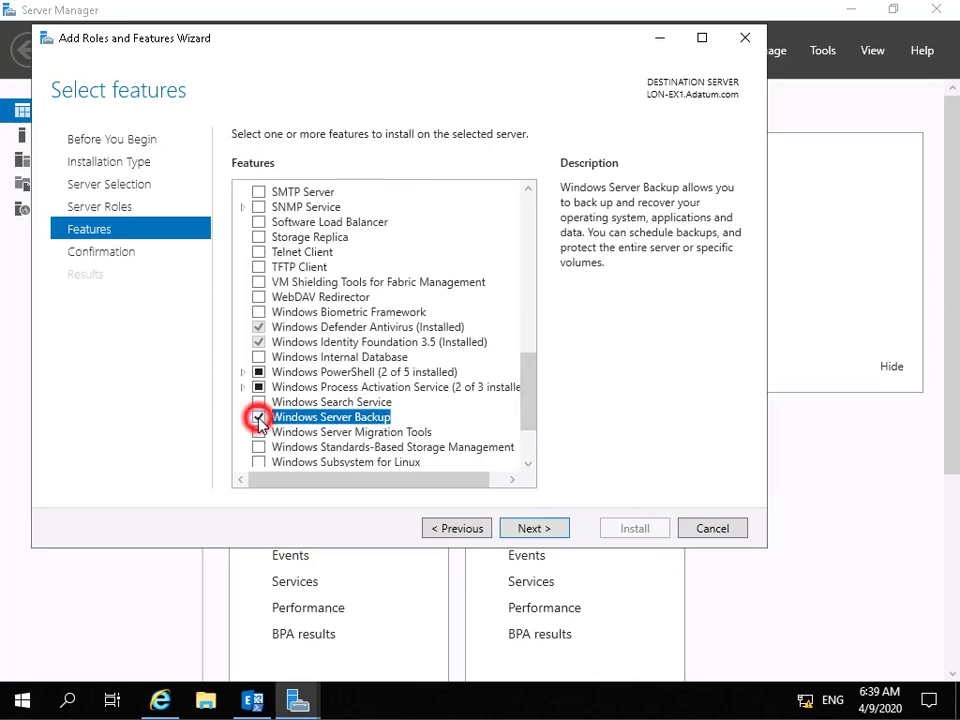
{"action": "left_click", "coordinate": [522, 529]}
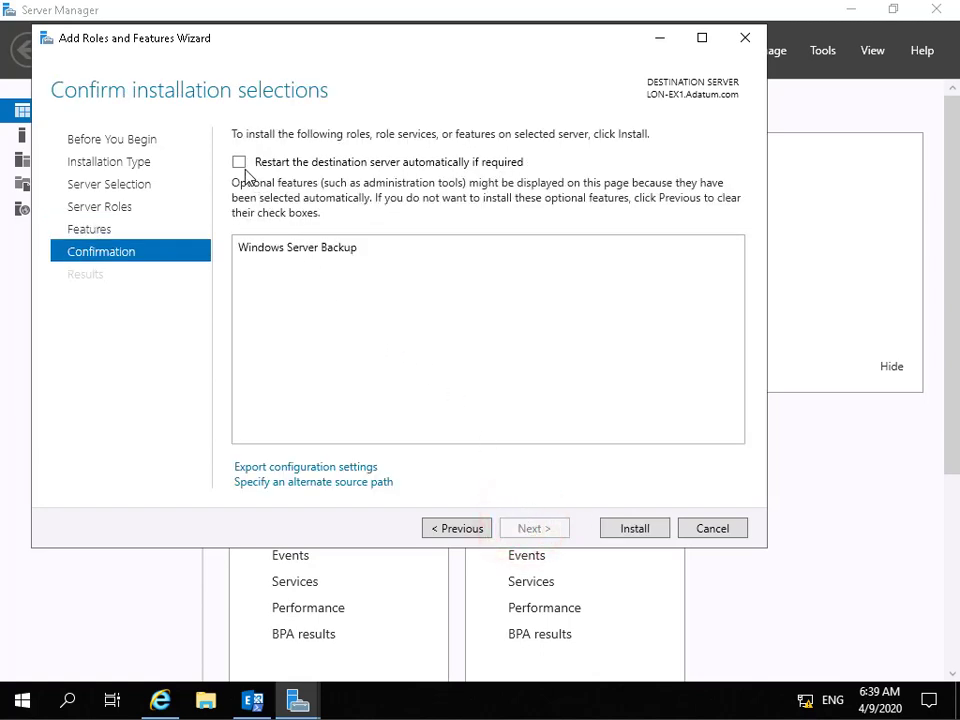
{"action": "left_click", "coordinate": [626, 530]}
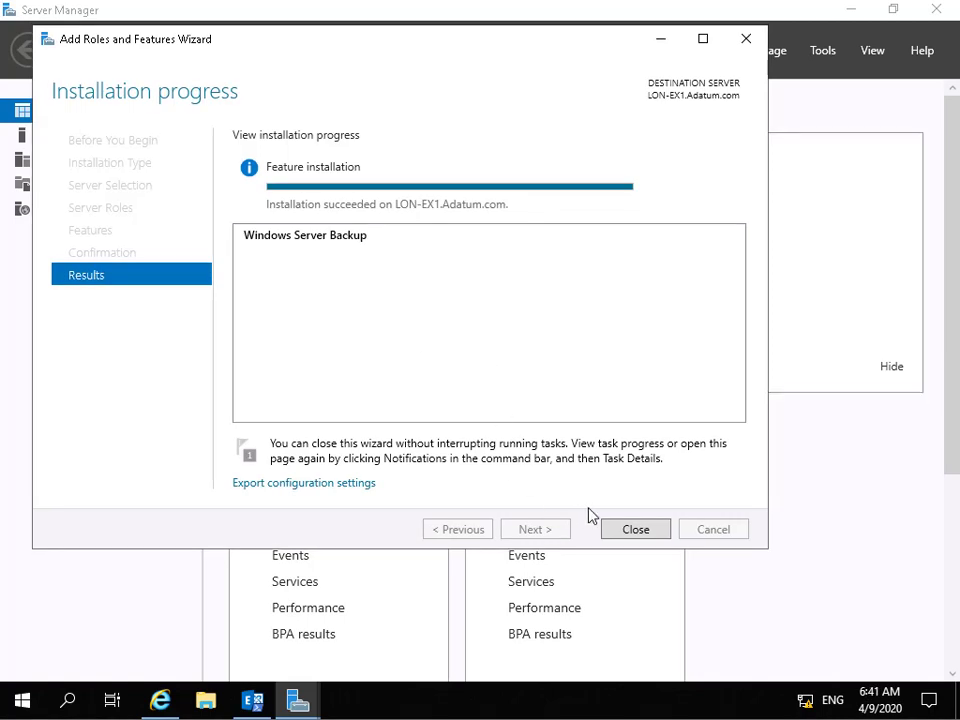
{"action": "left_click", "coordinate": [630, 532]}
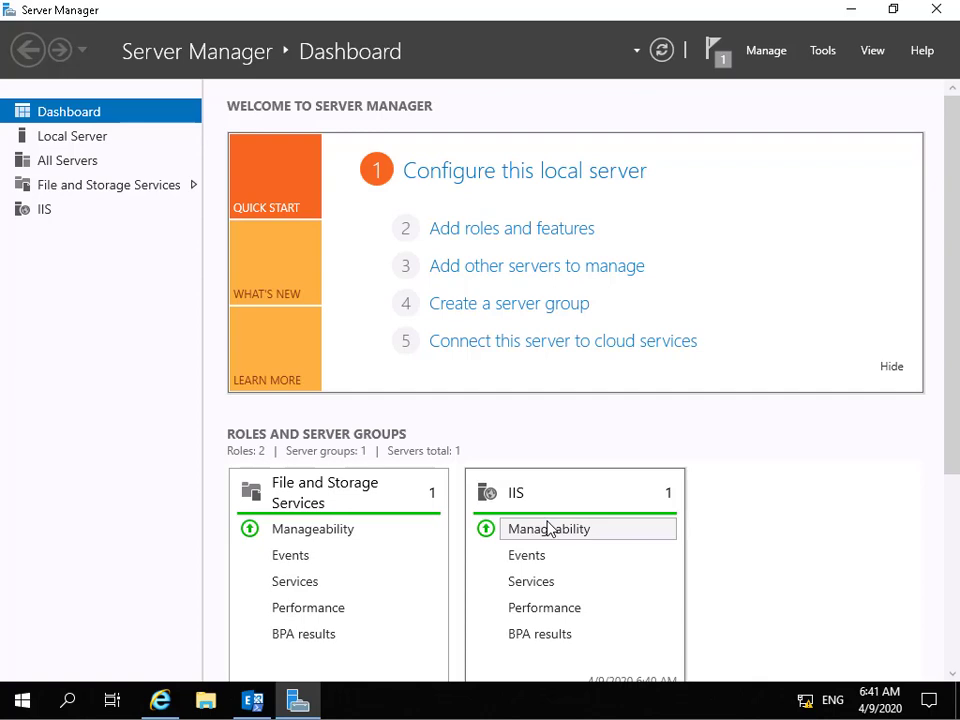
Step: Launch Windows Server Backup from Server Manager and show the Local Backup view
{"action": "left_click", "coordinate": [819, 62]}
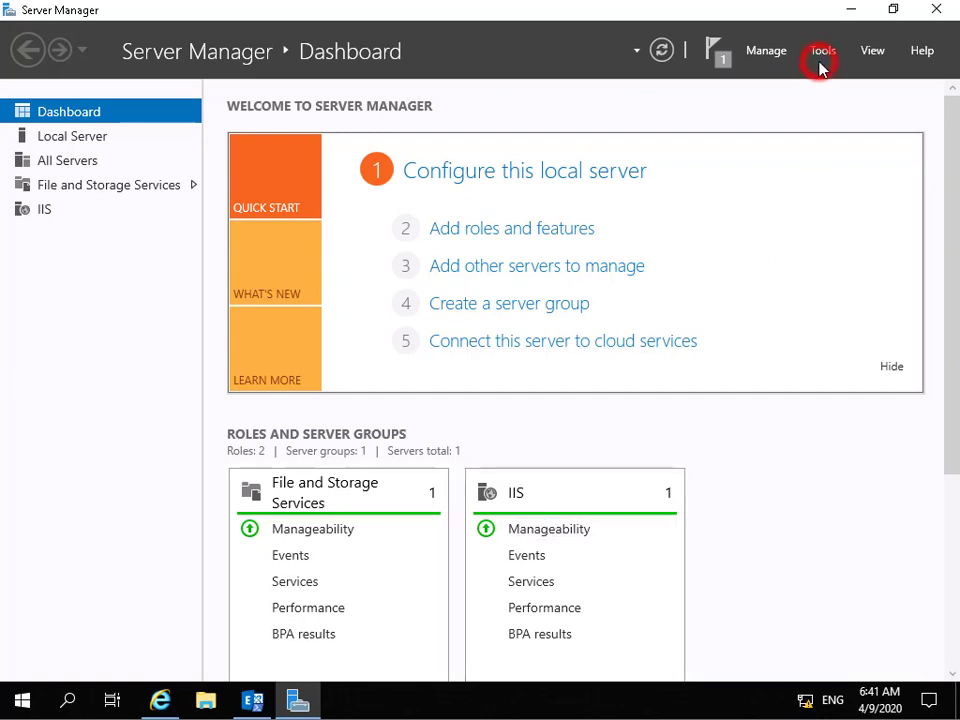
{"action": "left_click", "coordinate": [817, 60]}
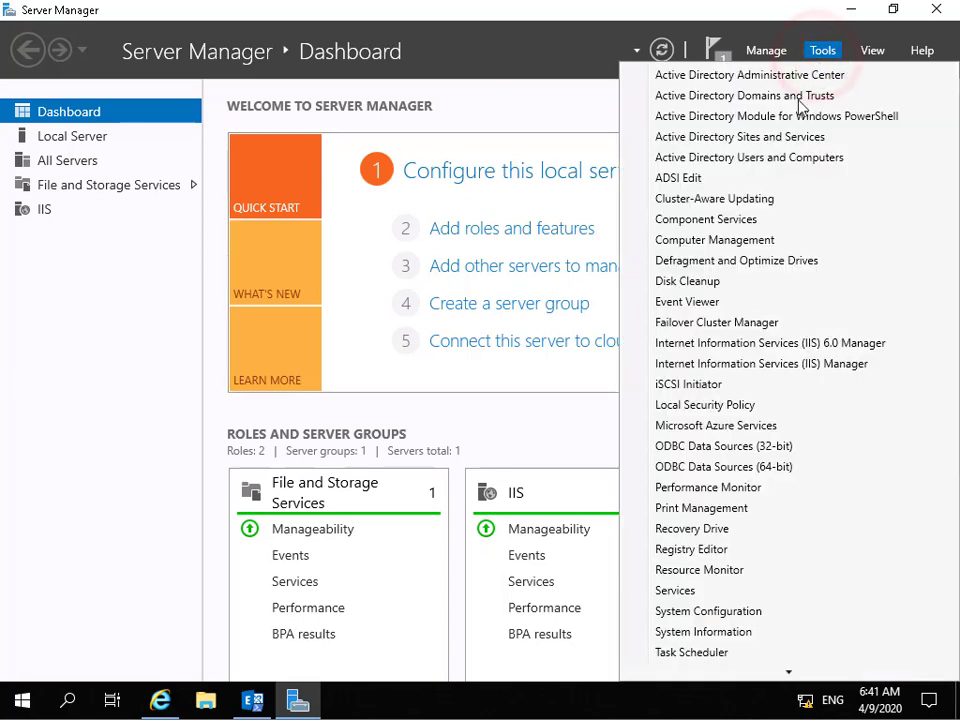
{"action": "scroll", "coordinate": [750, 546], "scroll_direction": "down", "scroll_amount": 2}
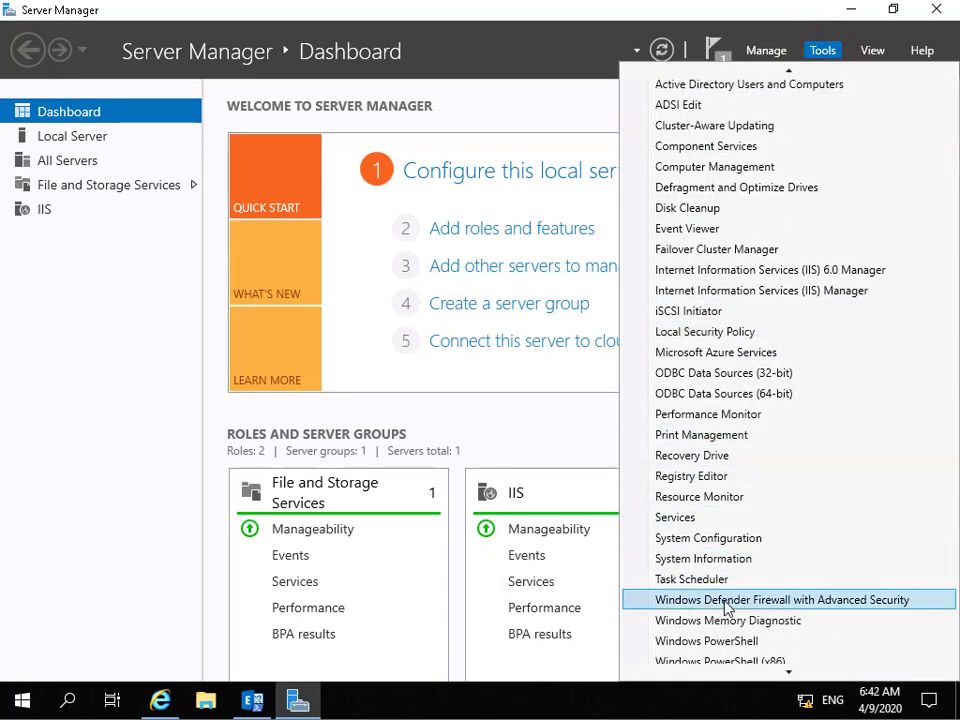
{"action": "scroll", "coordinate": [727, 607], "scroll_direction": "down", "scroll_amount": 1}
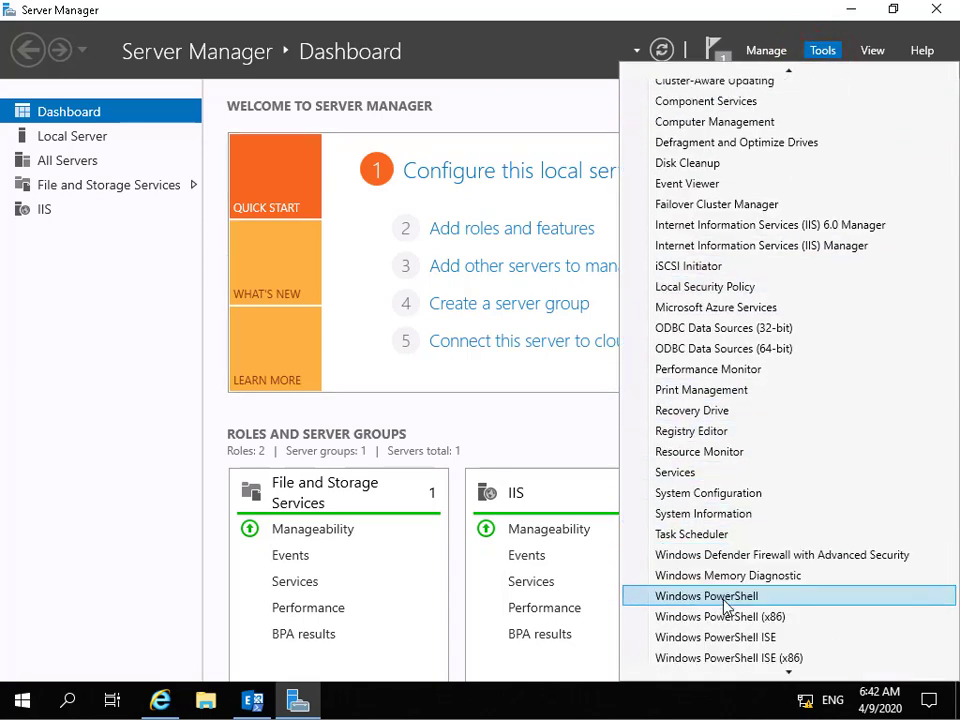
{"action": "scroll", "coordinate": [727, 607], "scroll_direction": "down", "scroll_amount": 1}
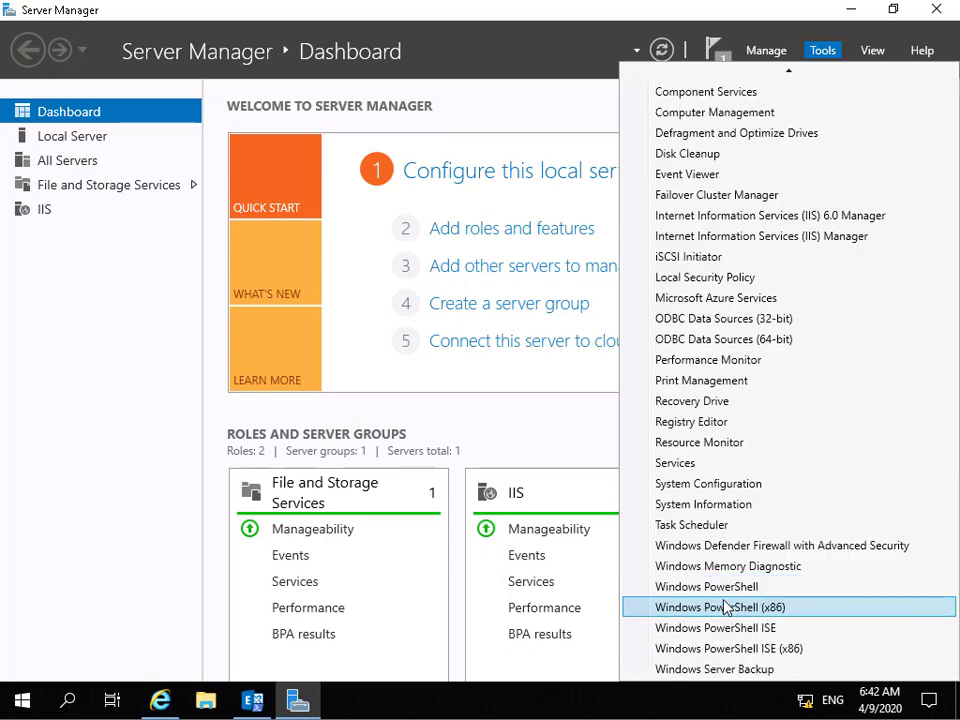
{"action": "left_click", "coordinate": [727, 669]}
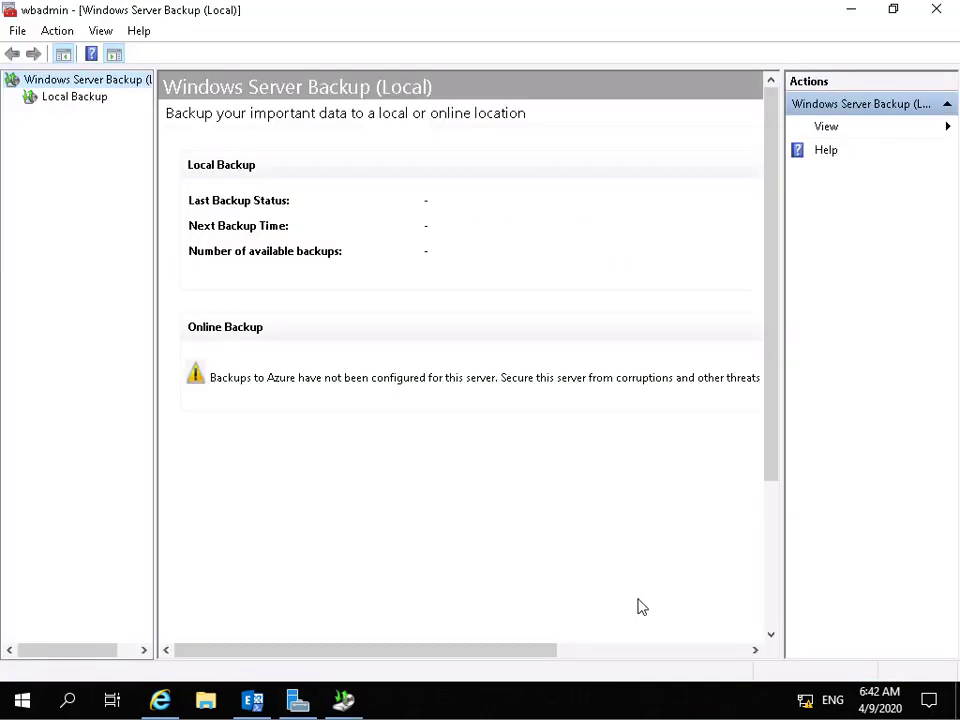
{"action": "left_click", "coordinate": [89, 102]}
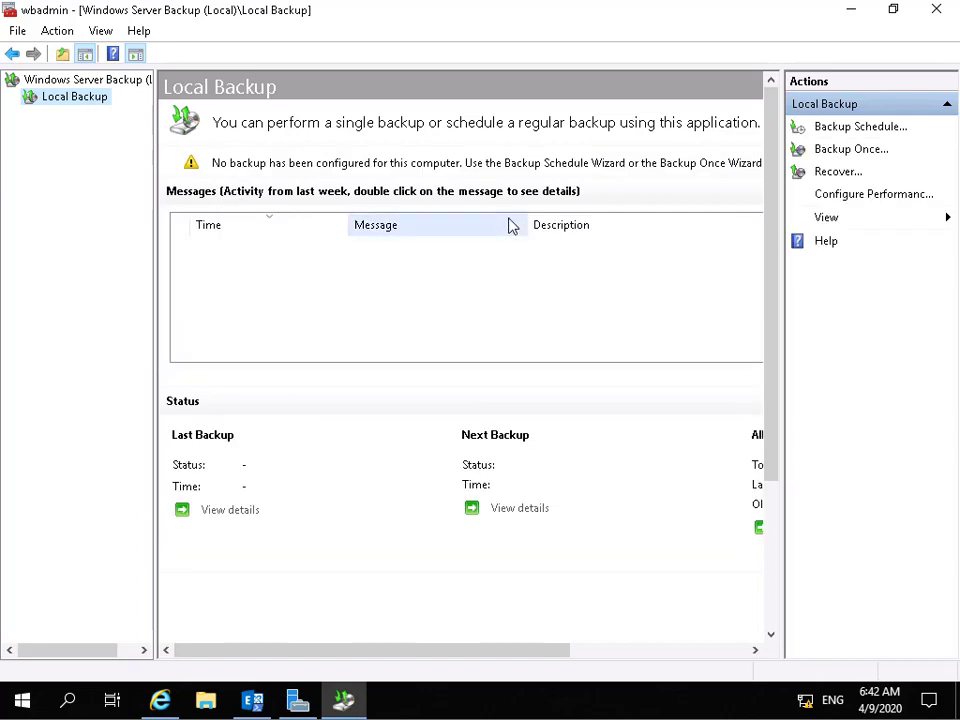
Step: Start a one-time backup with different options, choosing the full server configuration and a remote shared folder as the destination type
{"action": "left_click", "coordinate": [816, 150]}
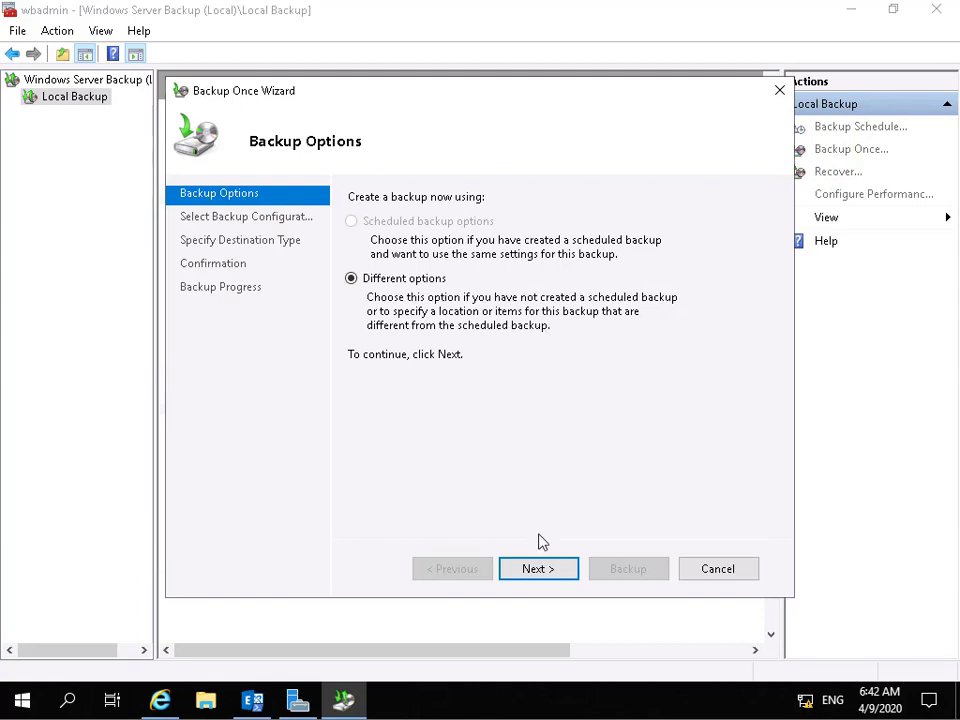
{"action": "left_click", "coordinate": [540, 569]}
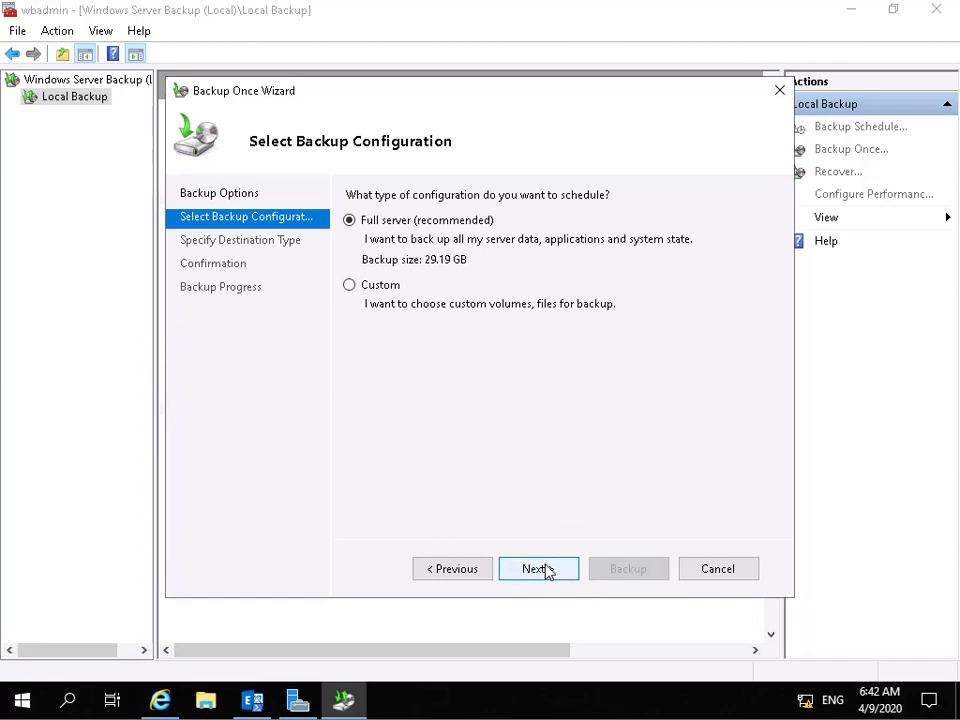
{"action": "left_click", "coordinate": [544, 569]}
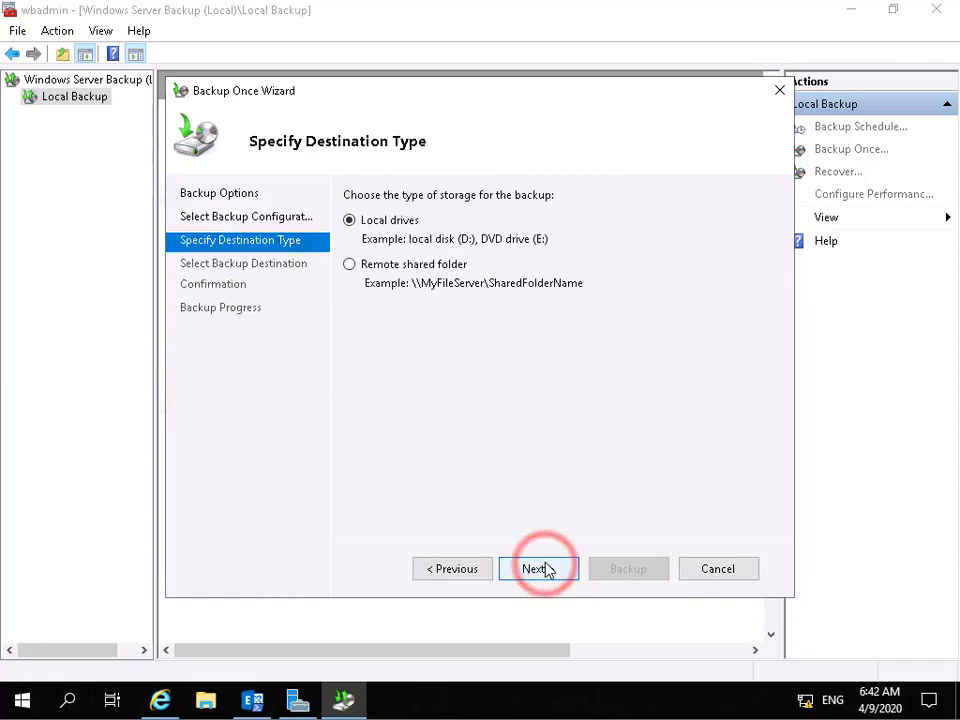
{"action": "left_click", "coordinate": [350, 266]}
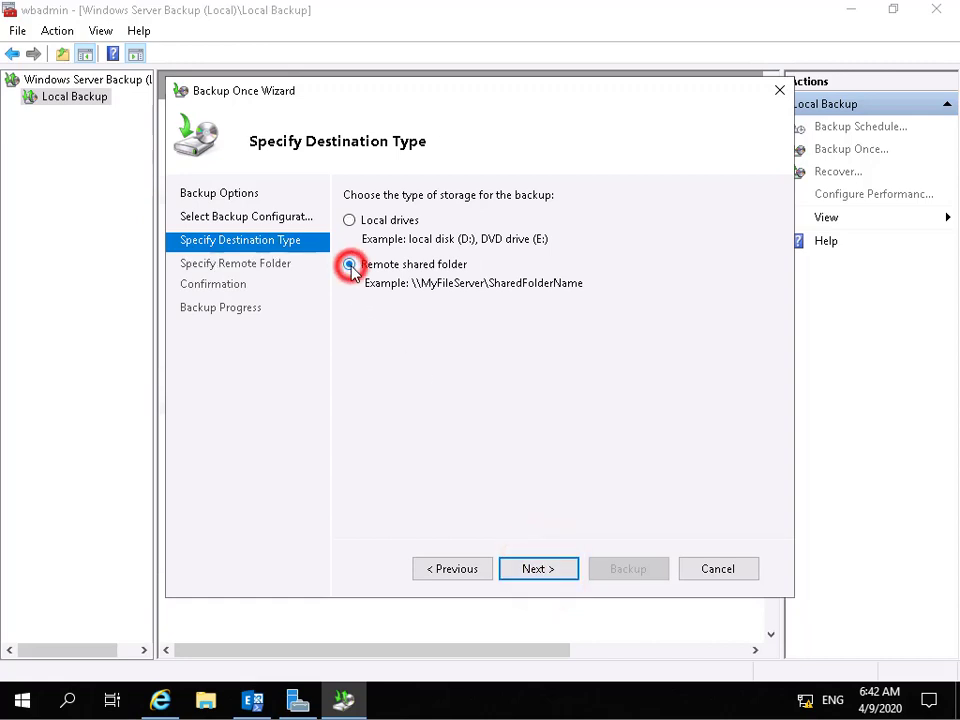
{"action": "left_click", "coordinate": [566, 568]}
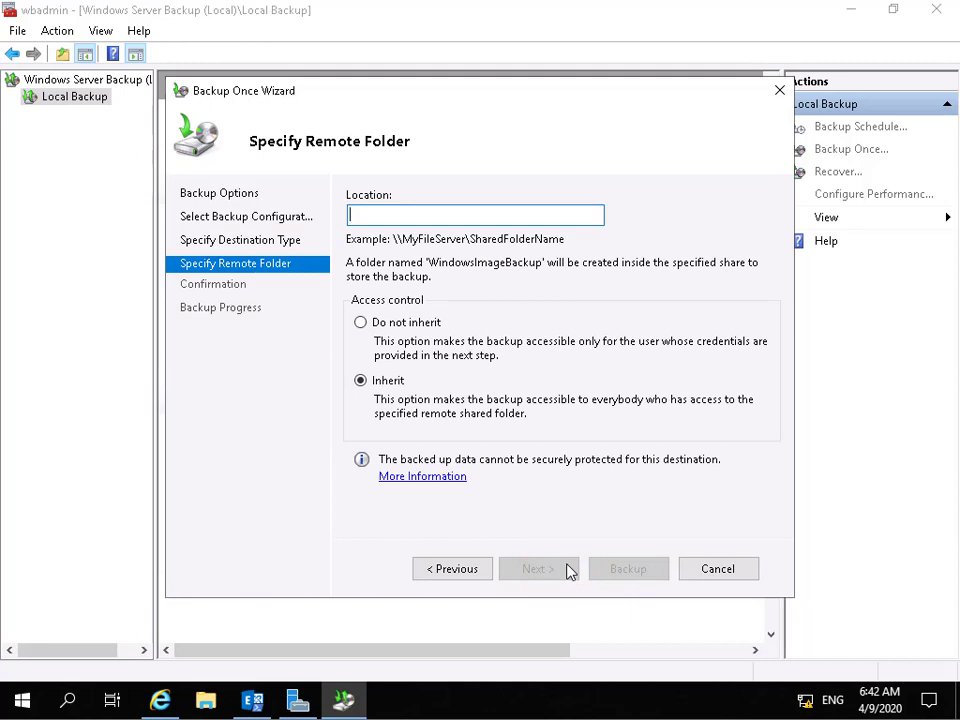
Step: Set the backup location to \\LON-DC1\Backup with access control Do not inherit, and provide the Administrator account's user name and password
{"action": "type", "text": "\\LON-DC1\\Backup"}
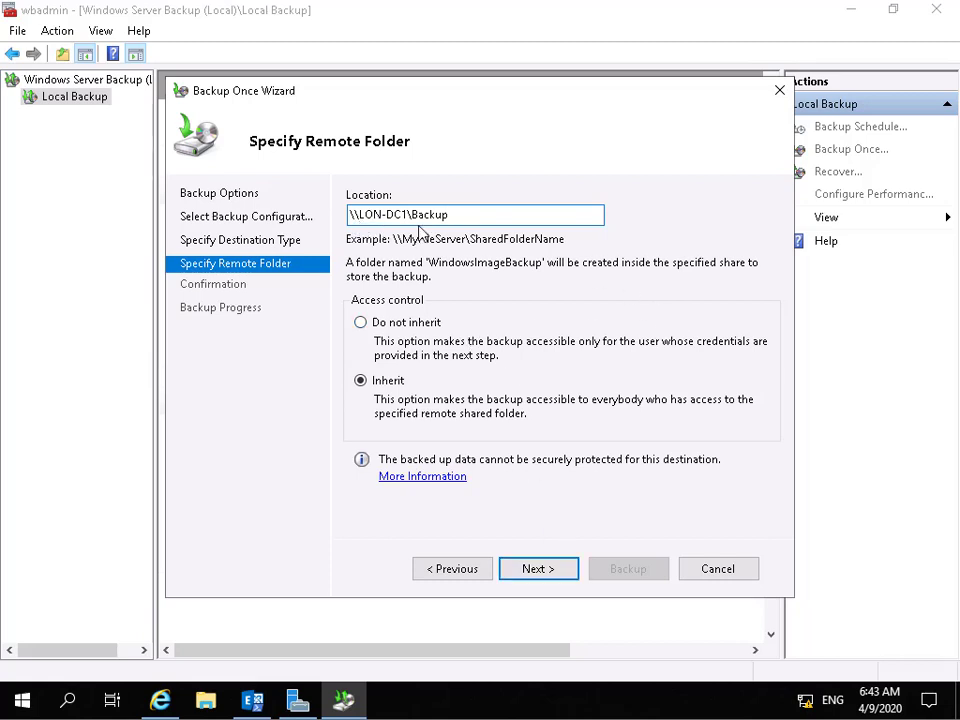
{"action": "left_click", "coordinate": [407, 323]}
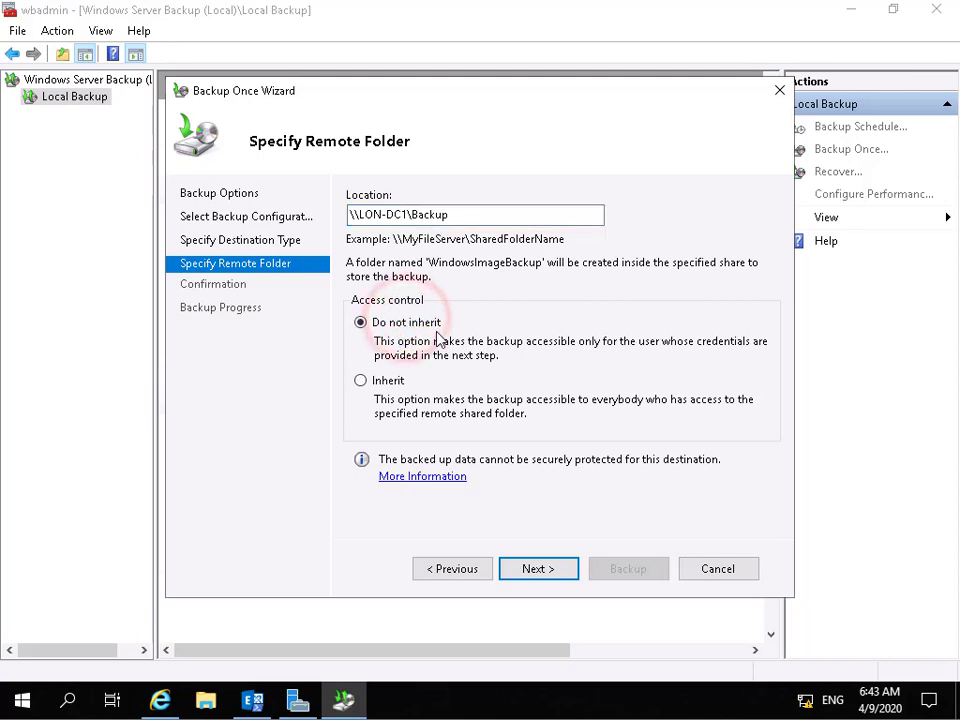
{"action": "left_click", "coordinate": [537, 569]}
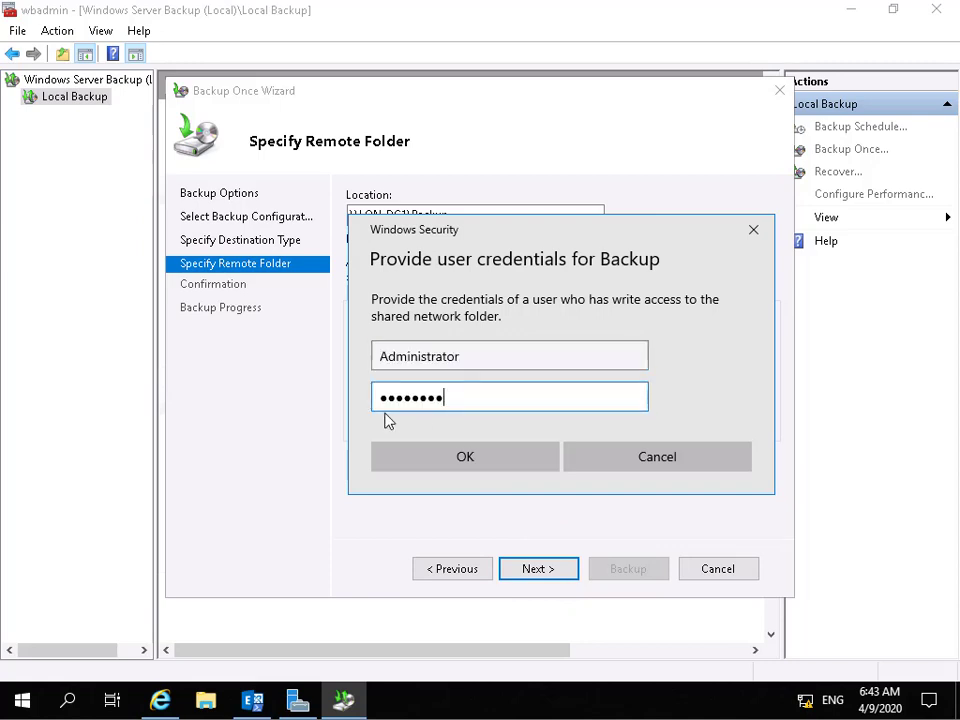
{"action": "left_click", "coordinate": [438, 453]}
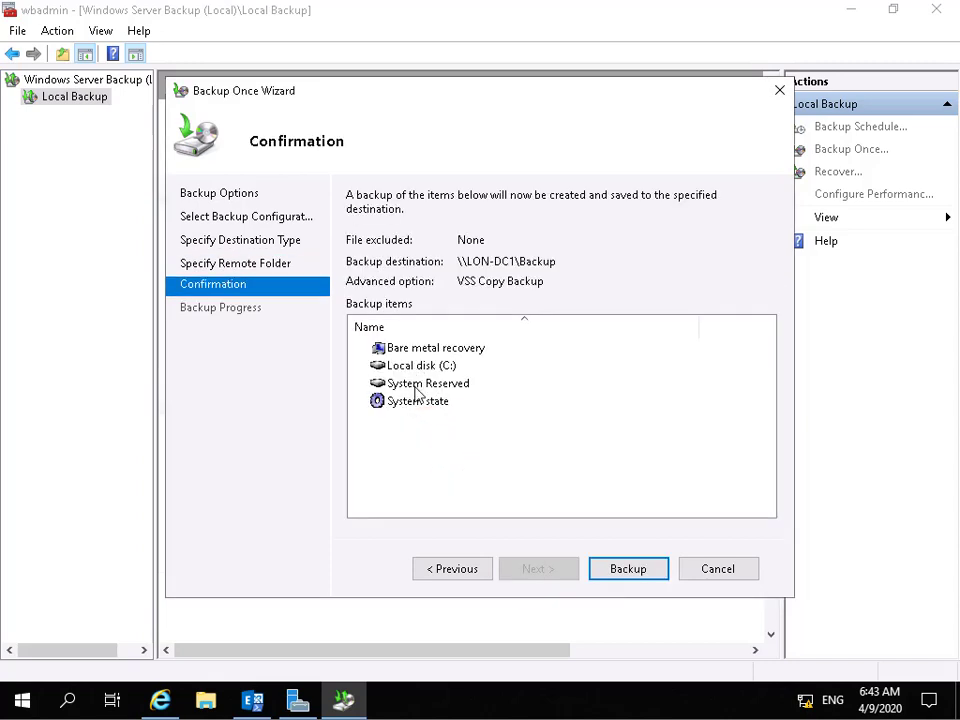
Step: Run the full server backup and close the Backup Once Wizard when the backup is finished
{"action": "left_click", "coordinate": [624, 569]}
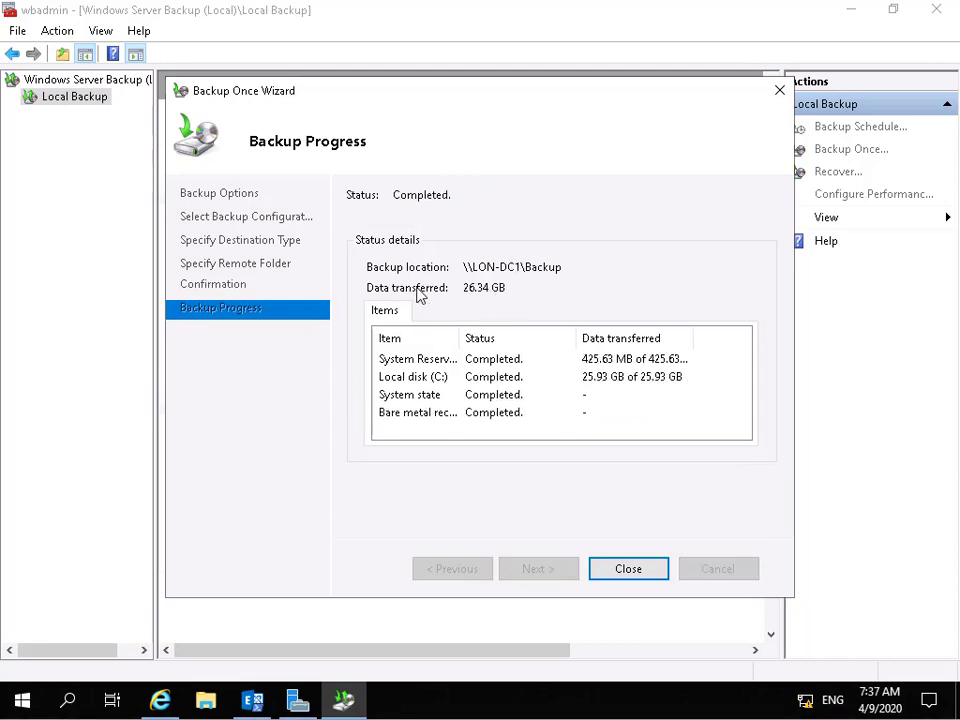
{"action": "left_click", "coordinate": [656, 574]}
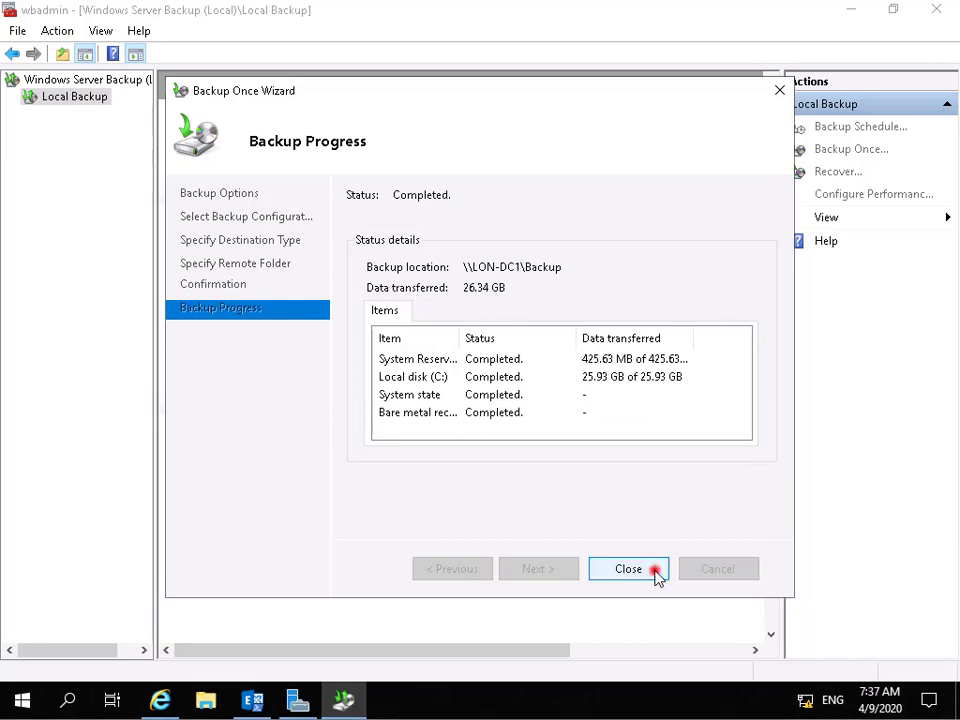